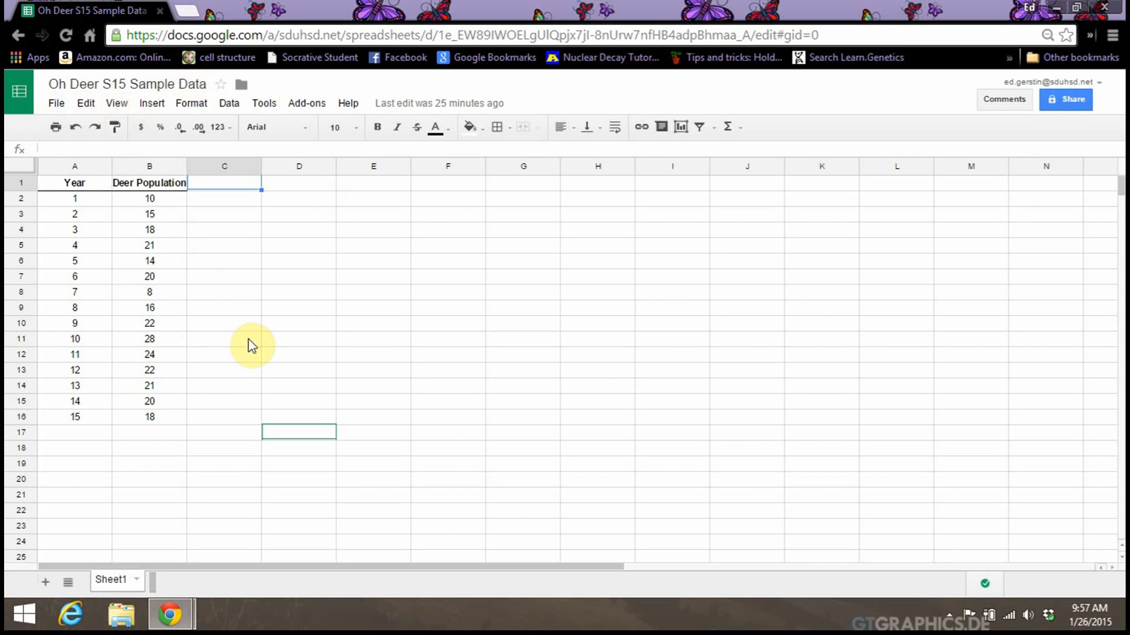
Make a copy of the spreadsheet named "My Copy of Oh Deer S15 Sample Data".
left_click(58, 106)
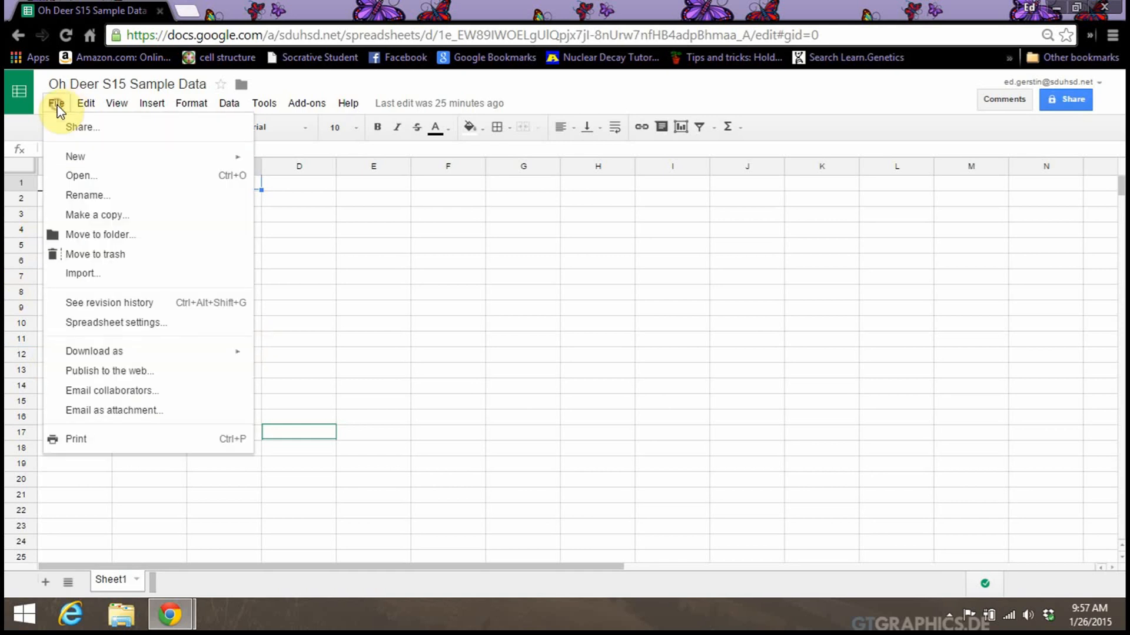
left_click(92, 215)
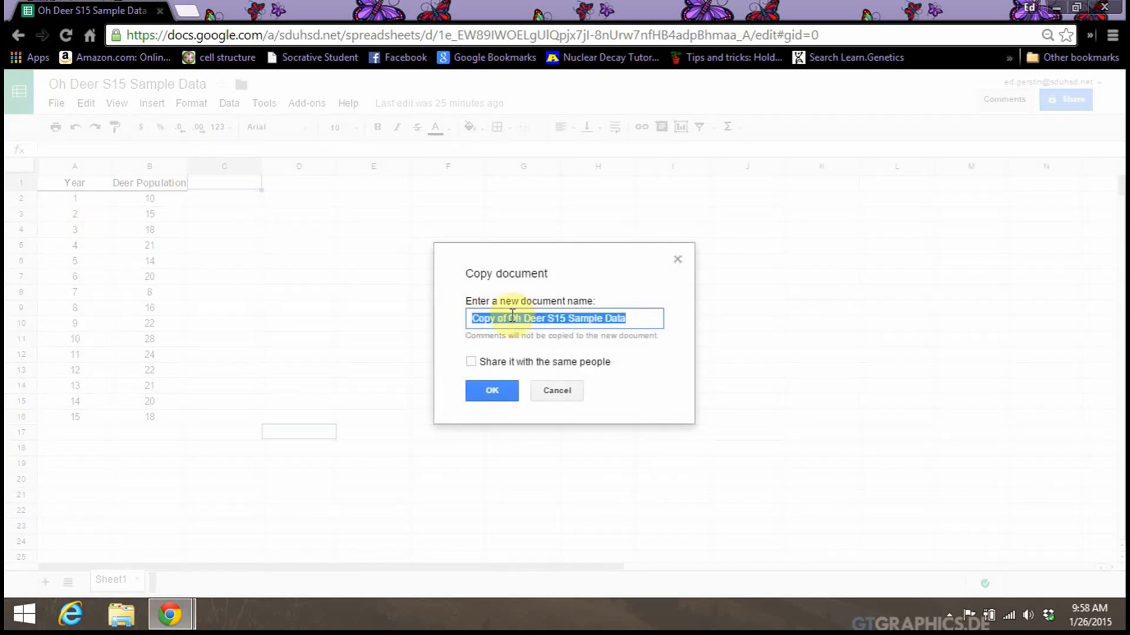
left_click(472, 319)
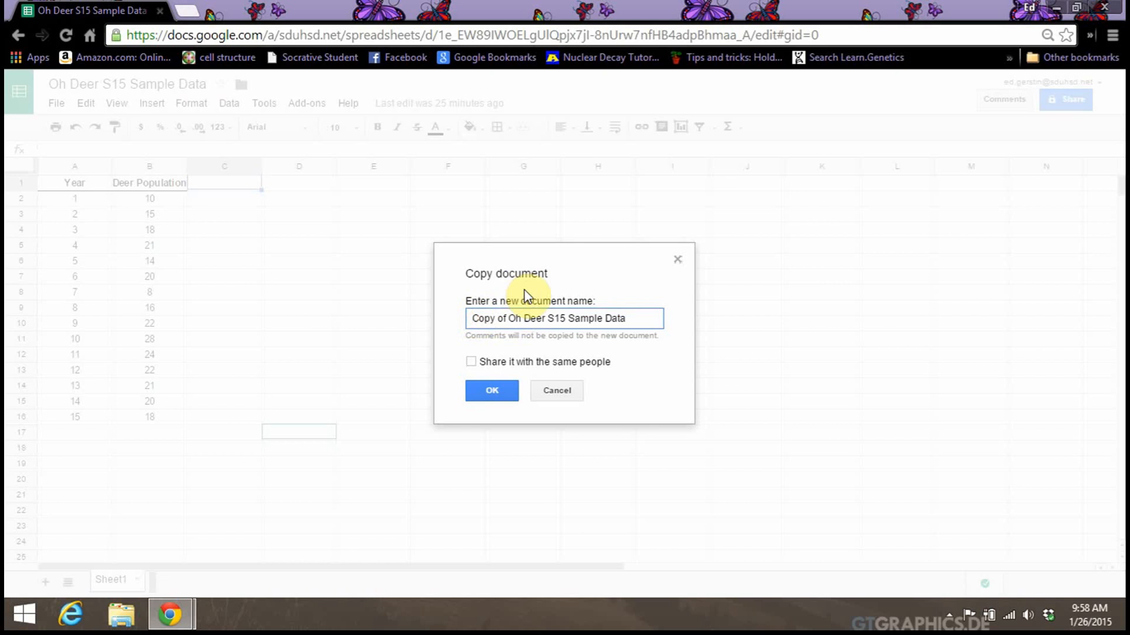
type("My")
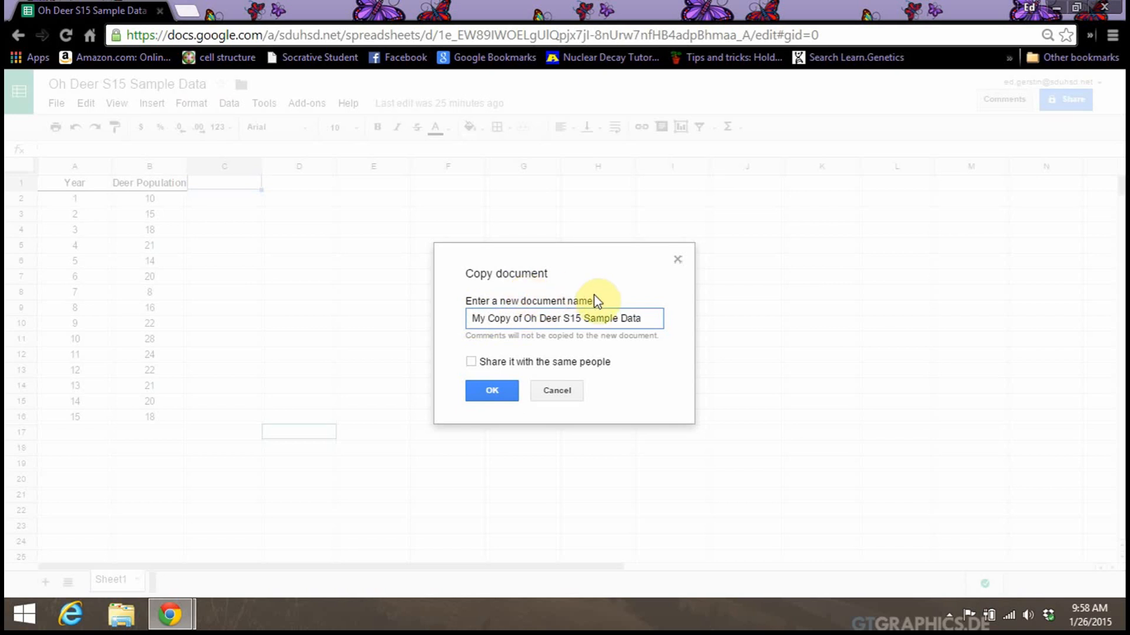
left_click(499, 391)
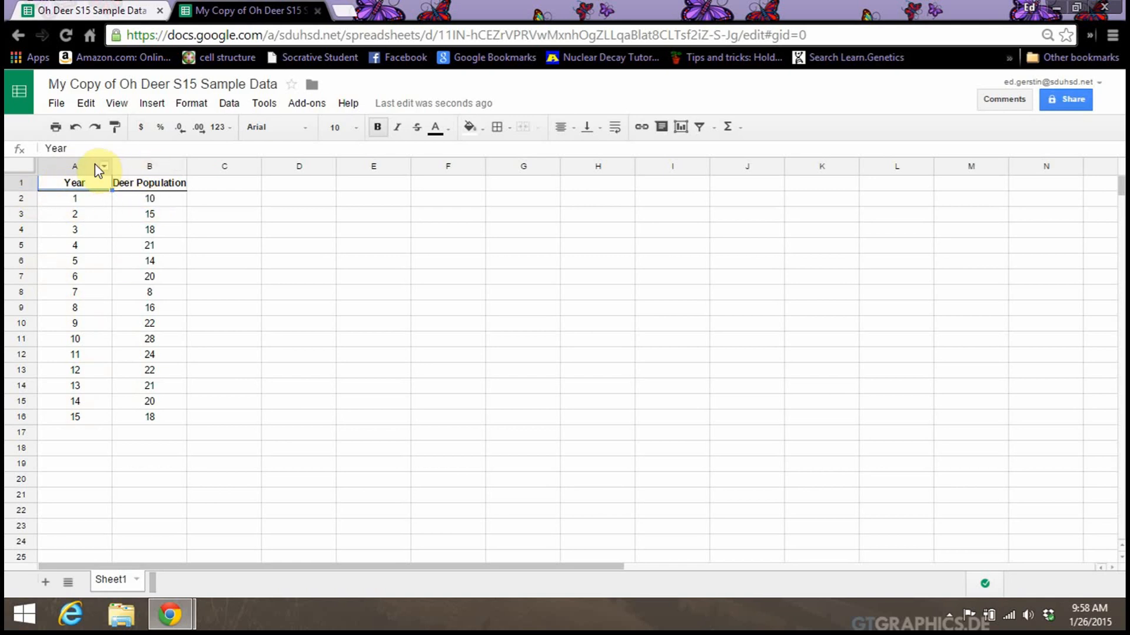
Start a chart from the Year and Deer Population data in A1:B16, using column A as labels.
left_click_drag(73, 182, 151, 414)
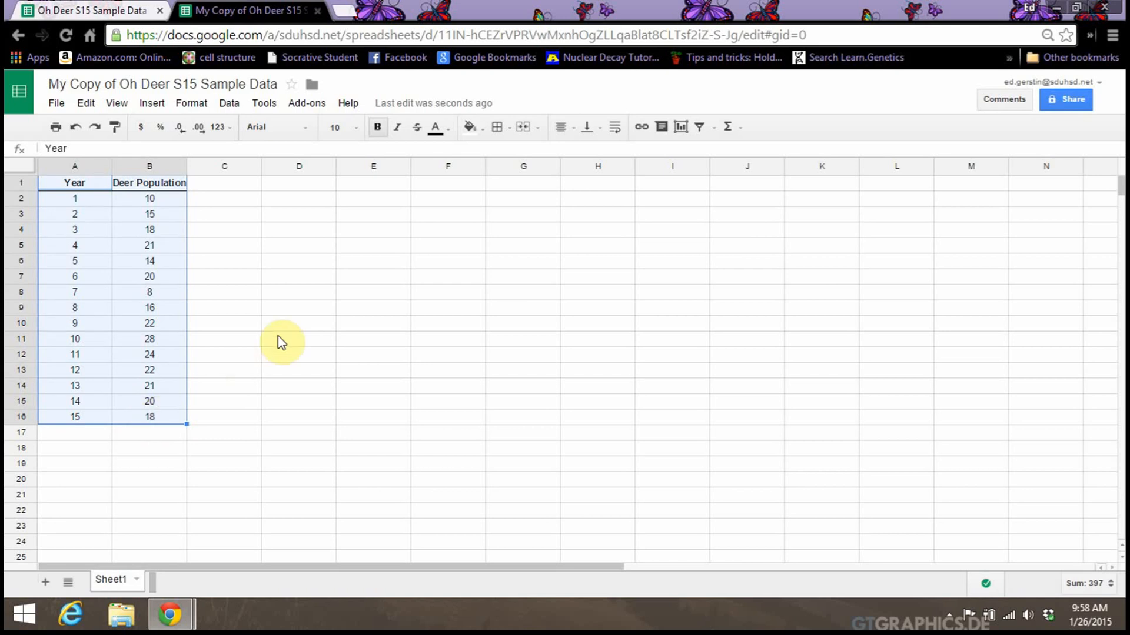
left_click(160, 104)
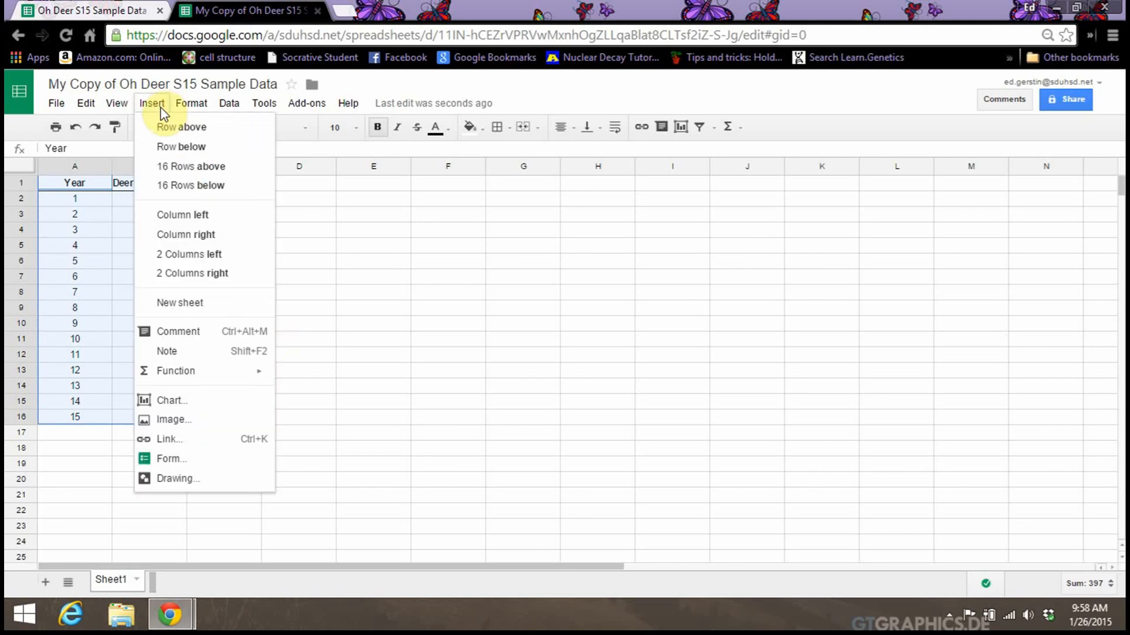
left_click(164, 406)
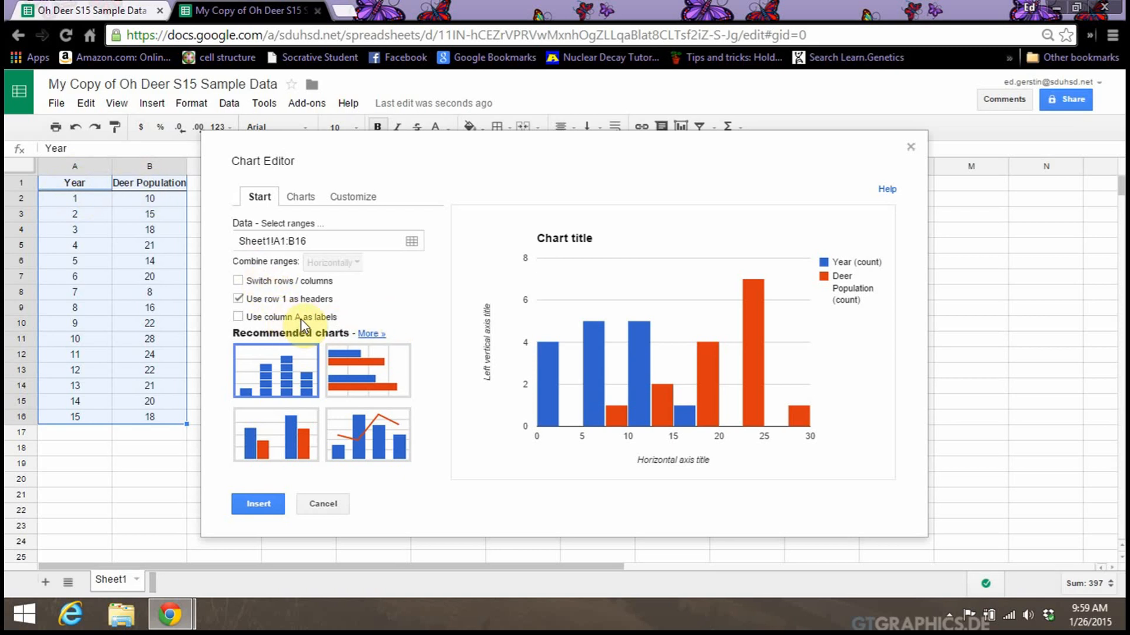
left_click(238, 318)
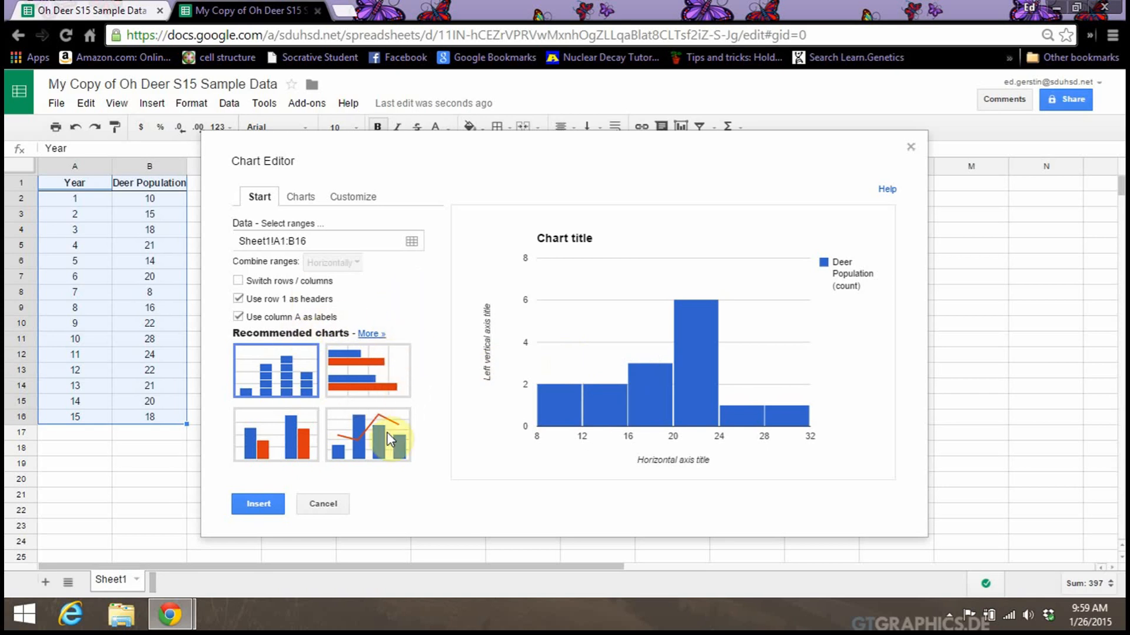
Change the chart type to a smooth line chart.
left_click(371, 333)
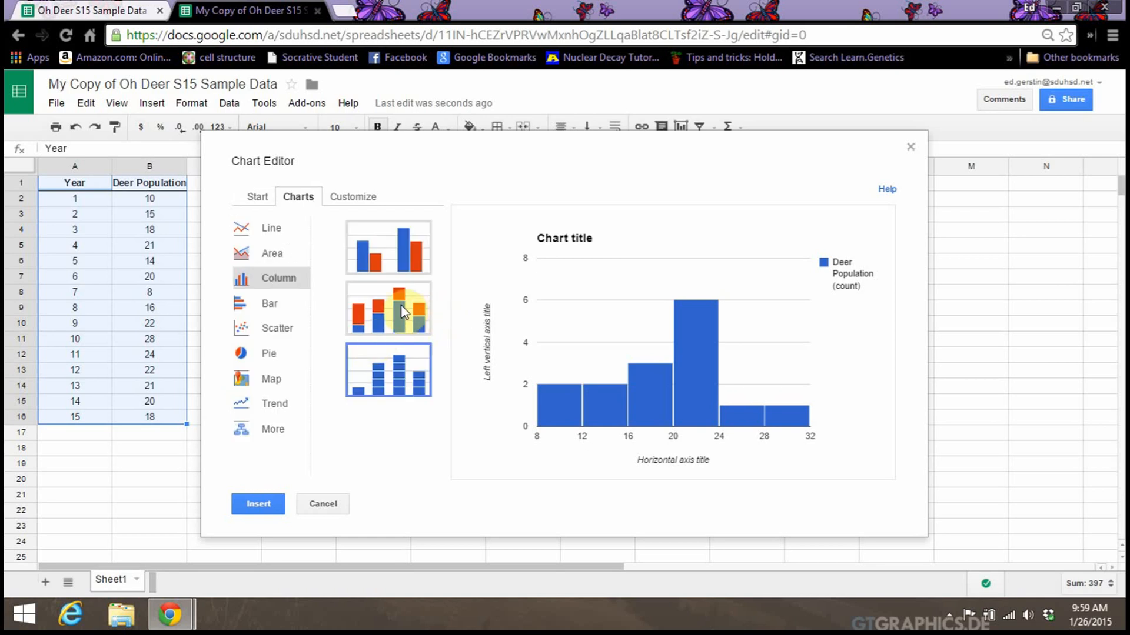
left_click(256, 230)
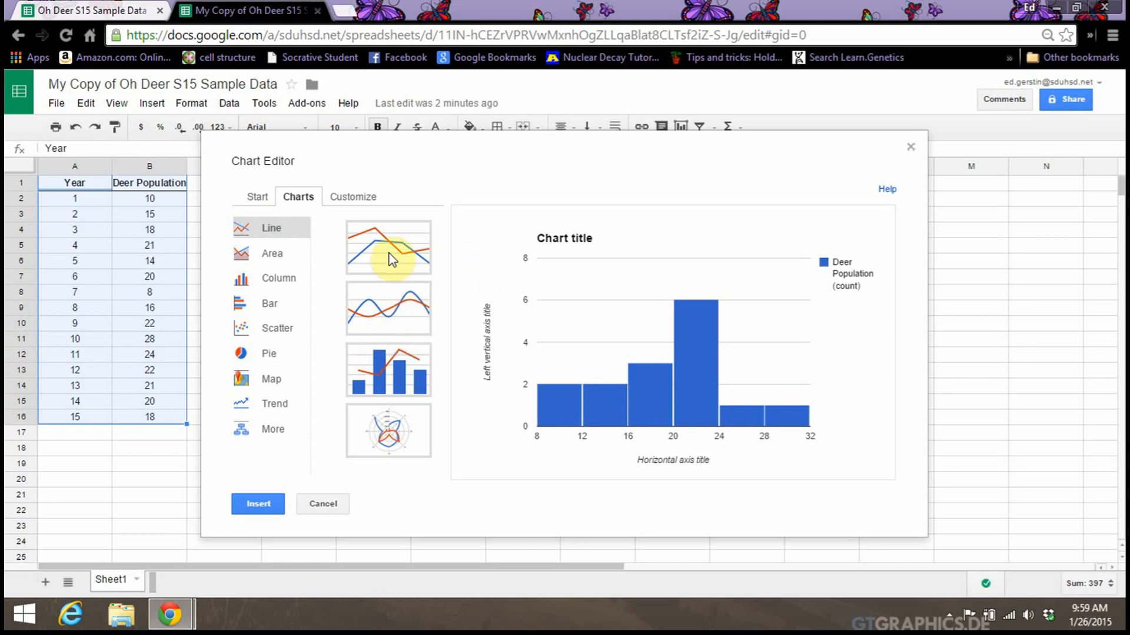
left_click(380, 318)
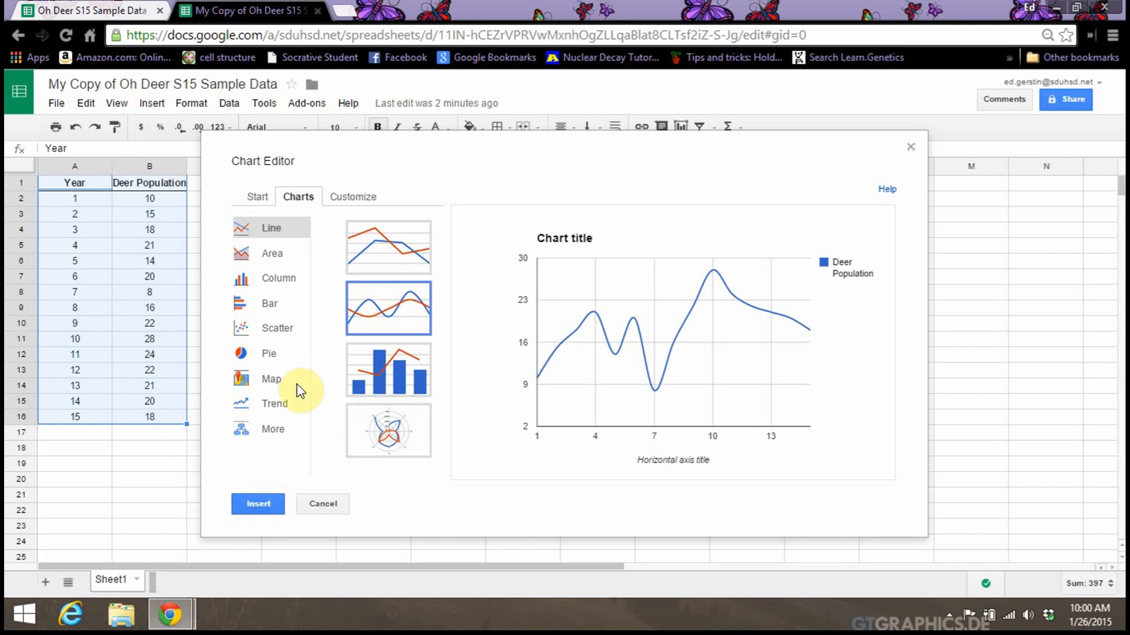
Set the chart title to "Deer Population Over A 15-Year Period".
left_click(349, 204)
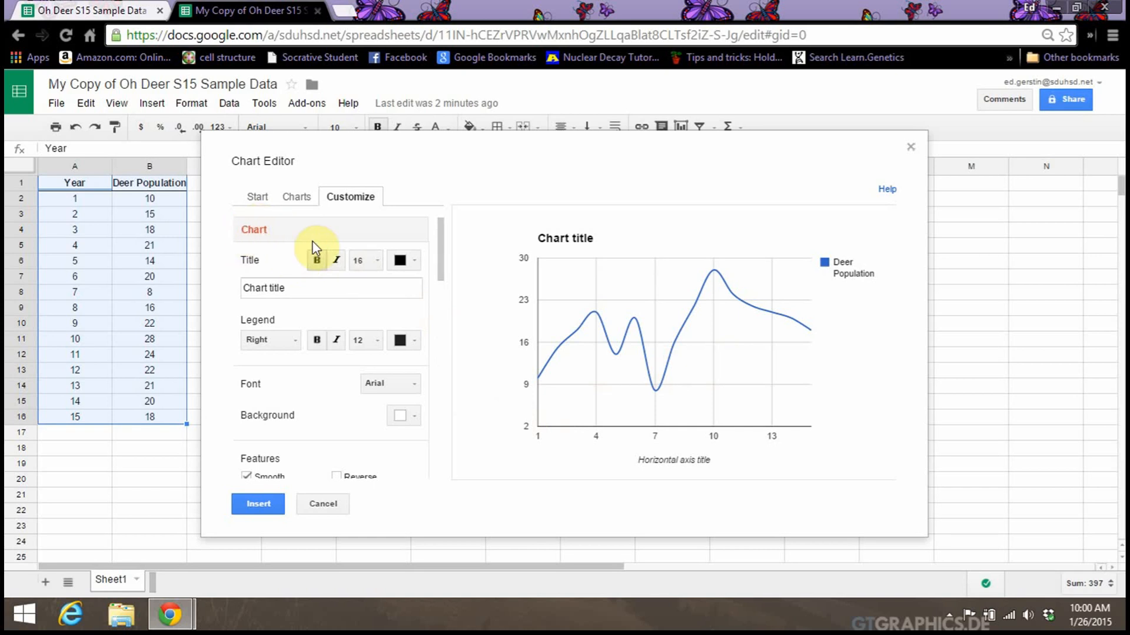
left_click(307, 286)
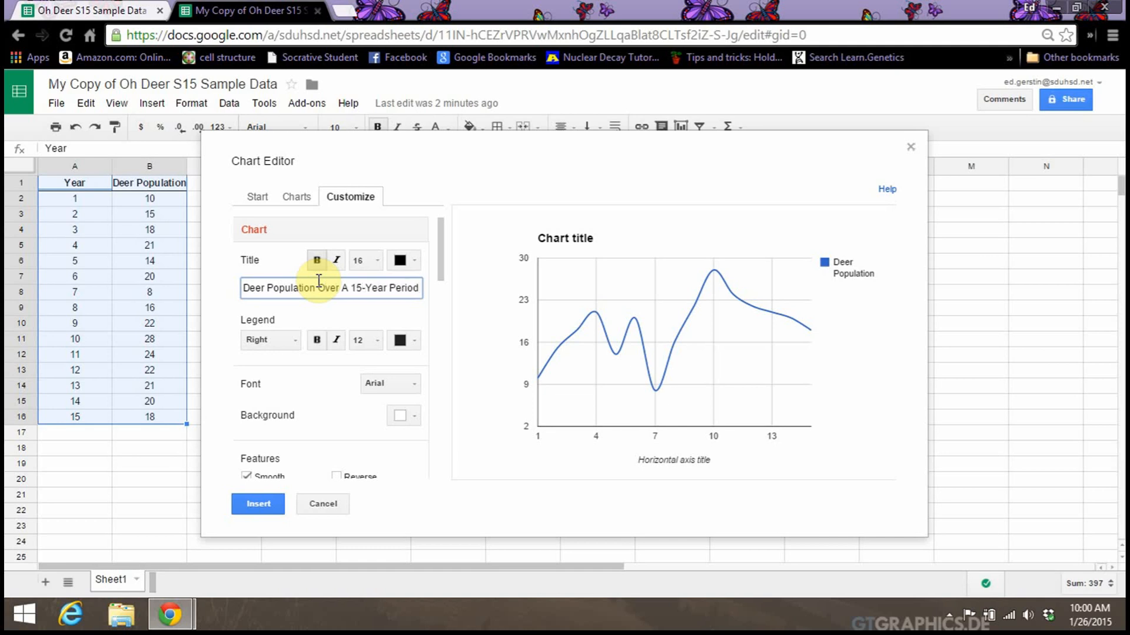
left_click(334, 312)
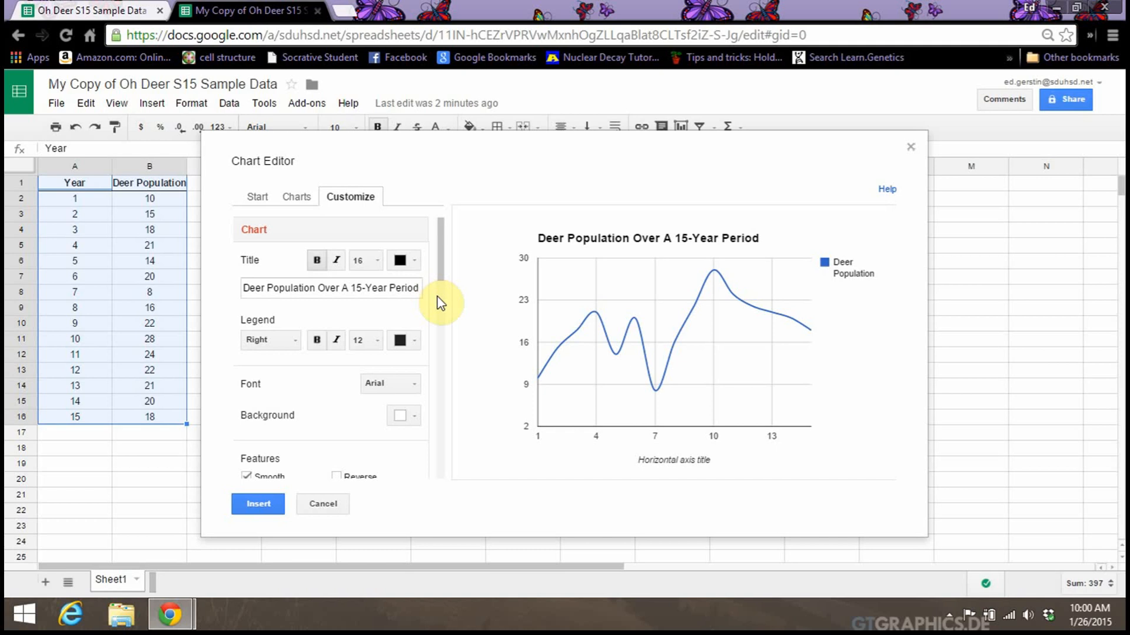
Format the chart title at size 18 in red italics.
left_click(378, 262)
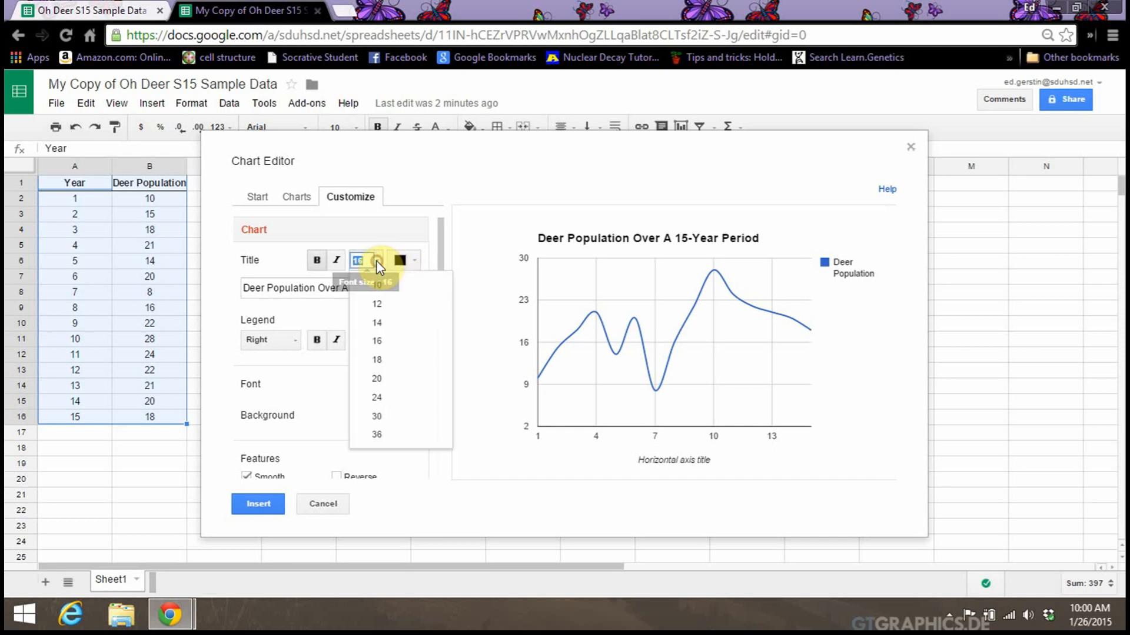
left_click(379, 360)
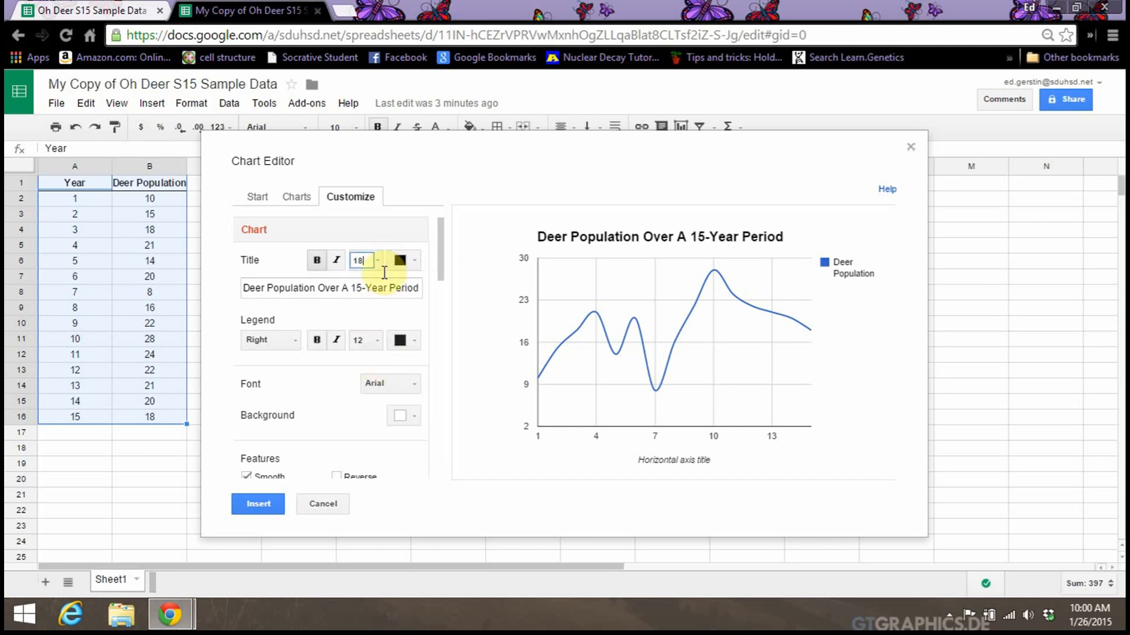
left_click(411, 262)
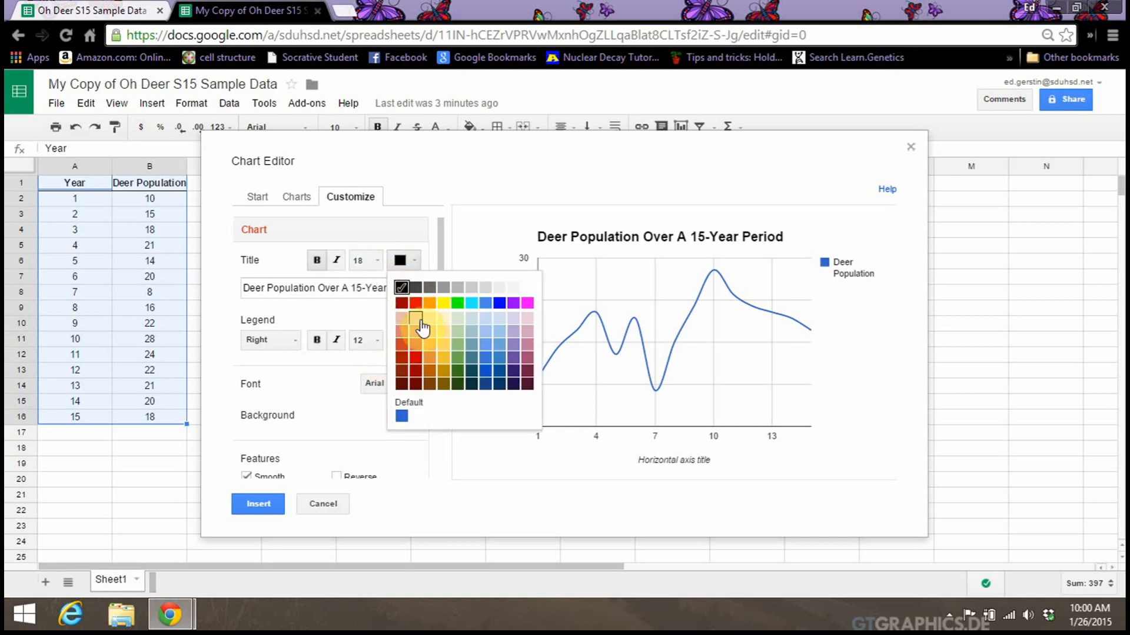
left_click(416, 357)
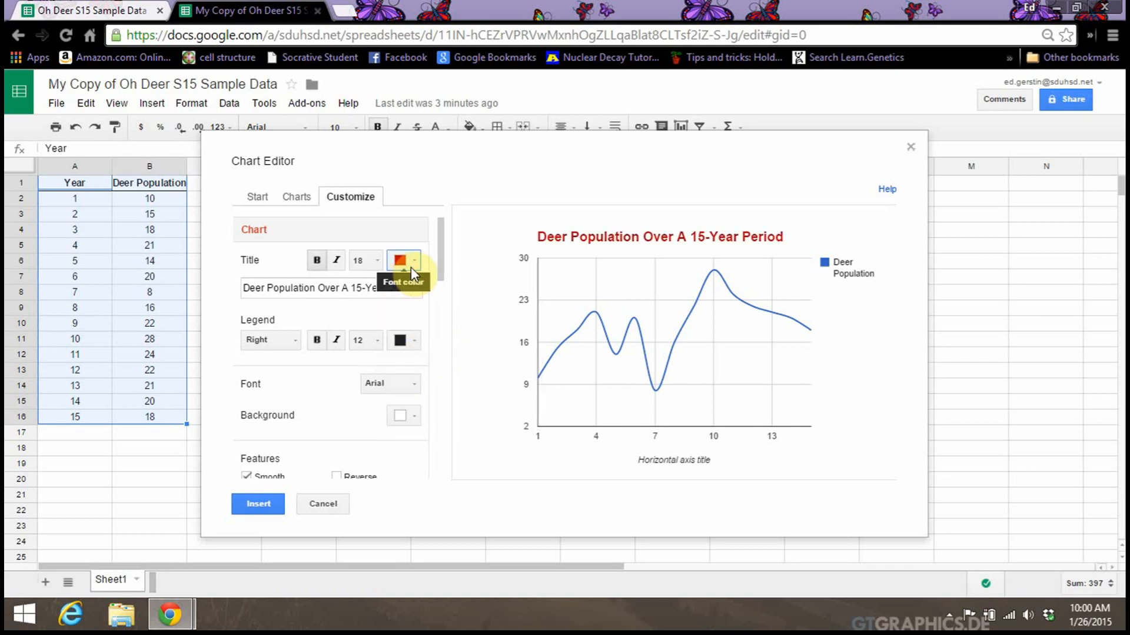
left_click(336, 263)
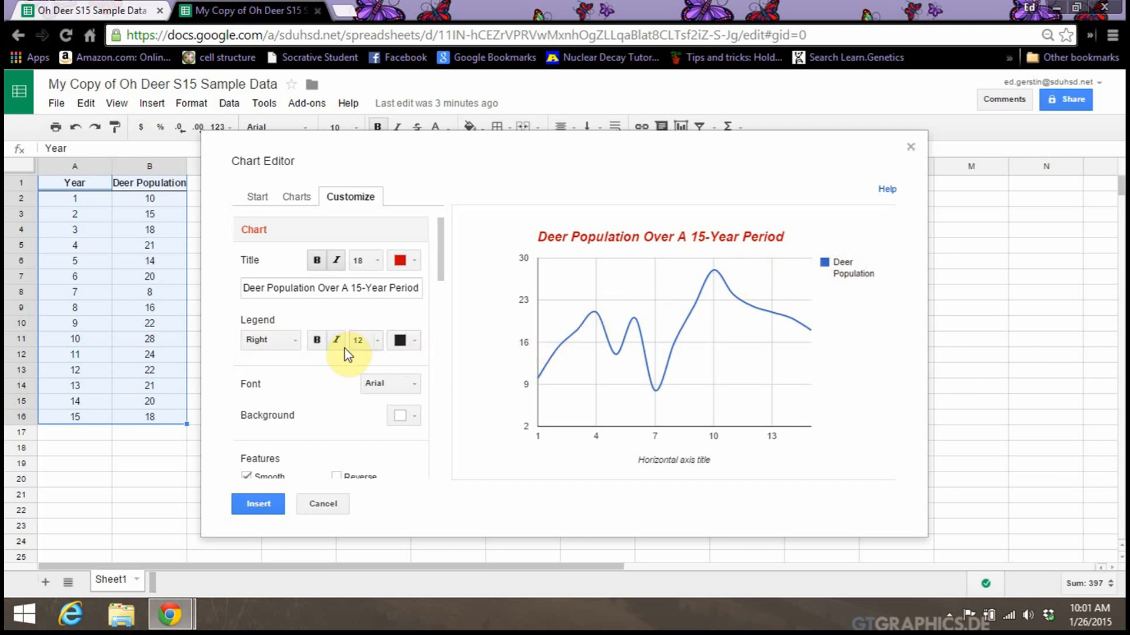
Format the chart legend text in red, bold, at size 13.
left_click(414, 340)
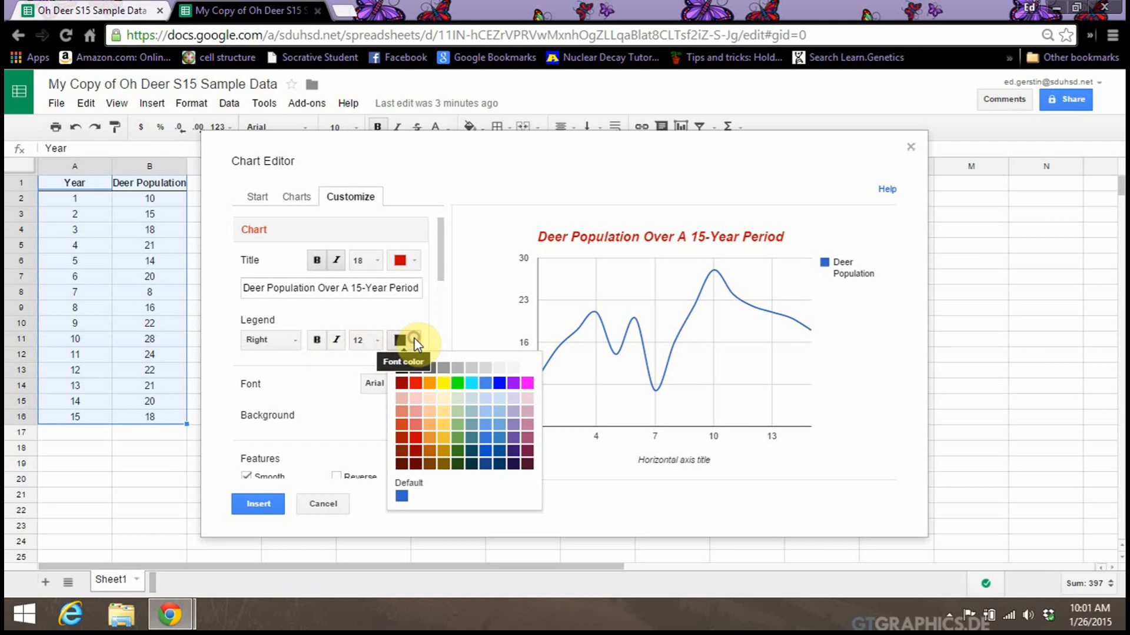
left_click(418, 437)
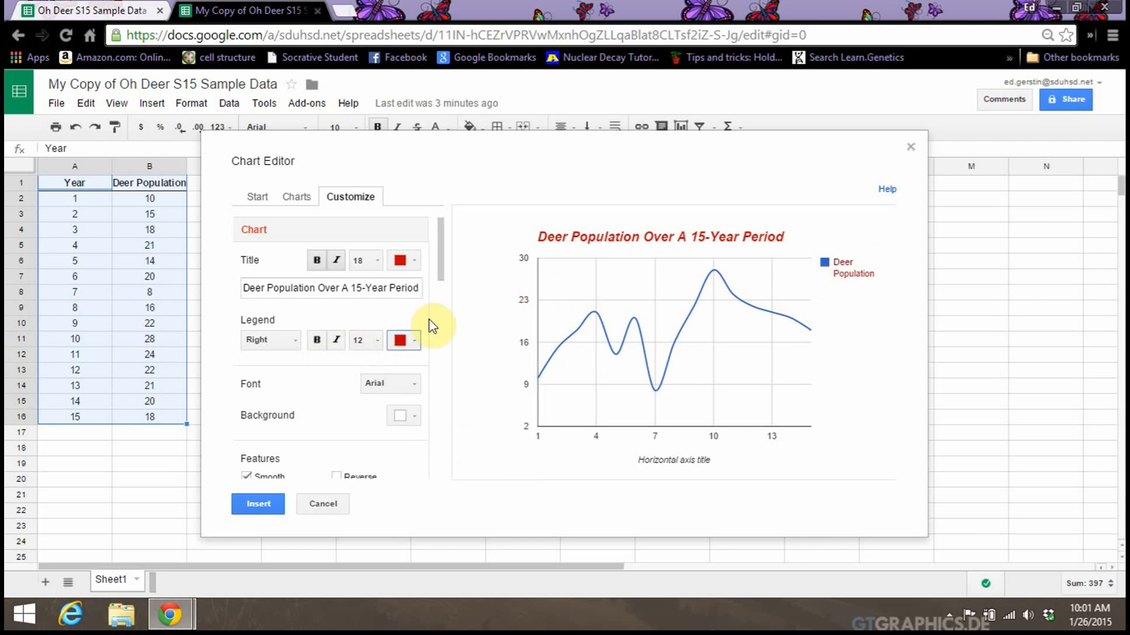
left_click(360, 340)
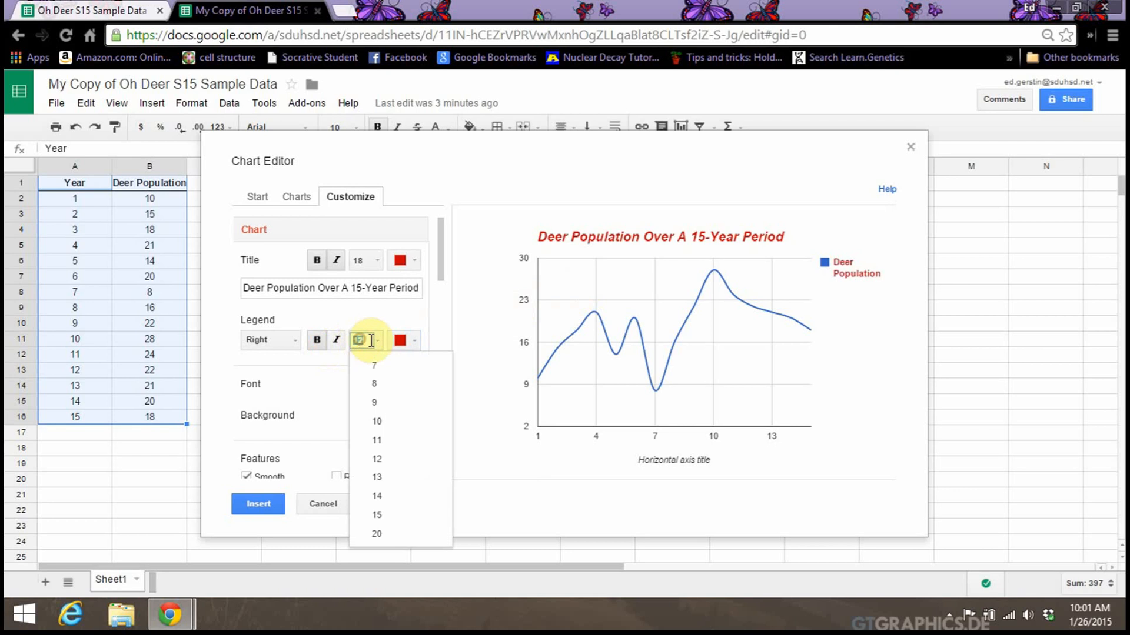
left_click(378, 480)
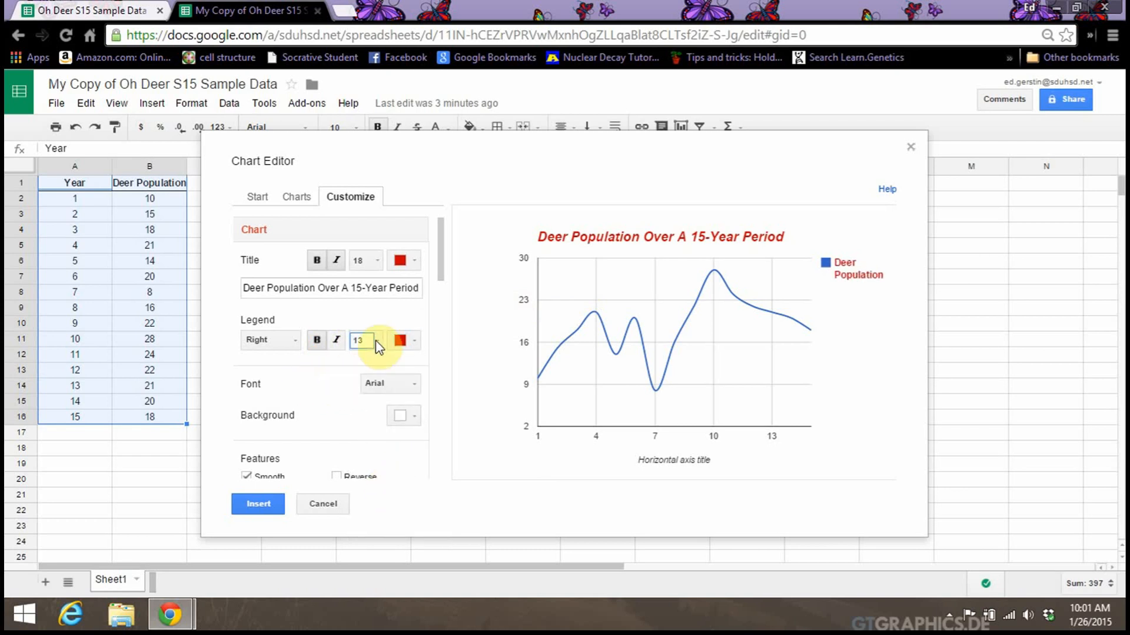
Set the horizontal axis title to "Years".
left_click_drag(442, 256, 437, 269)
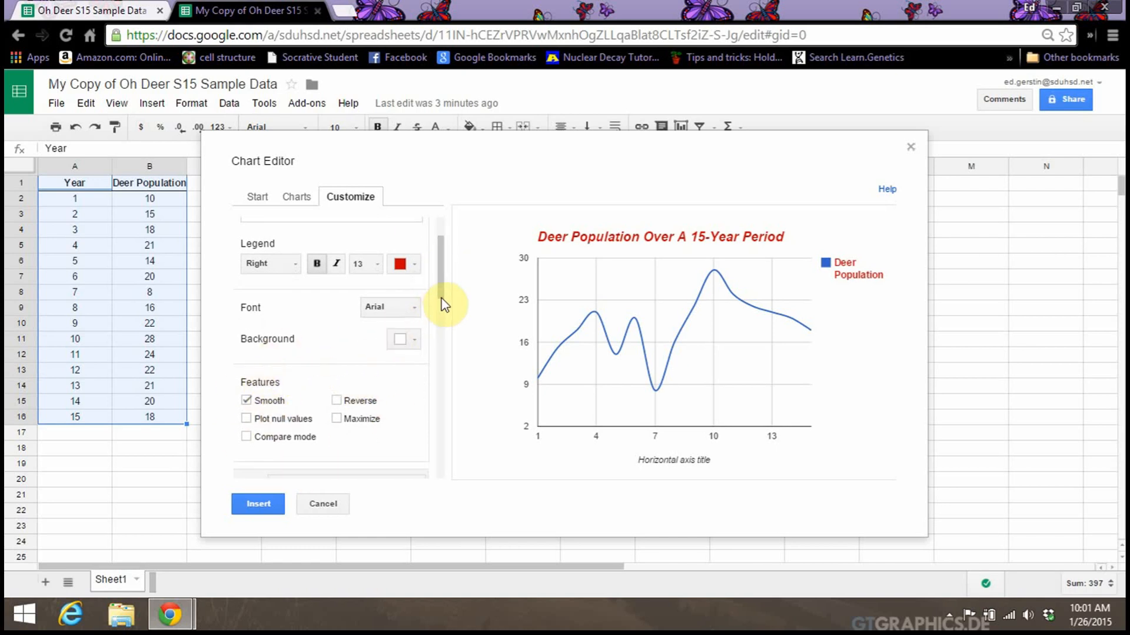
left_click_drag(441, 299, 436, 353)
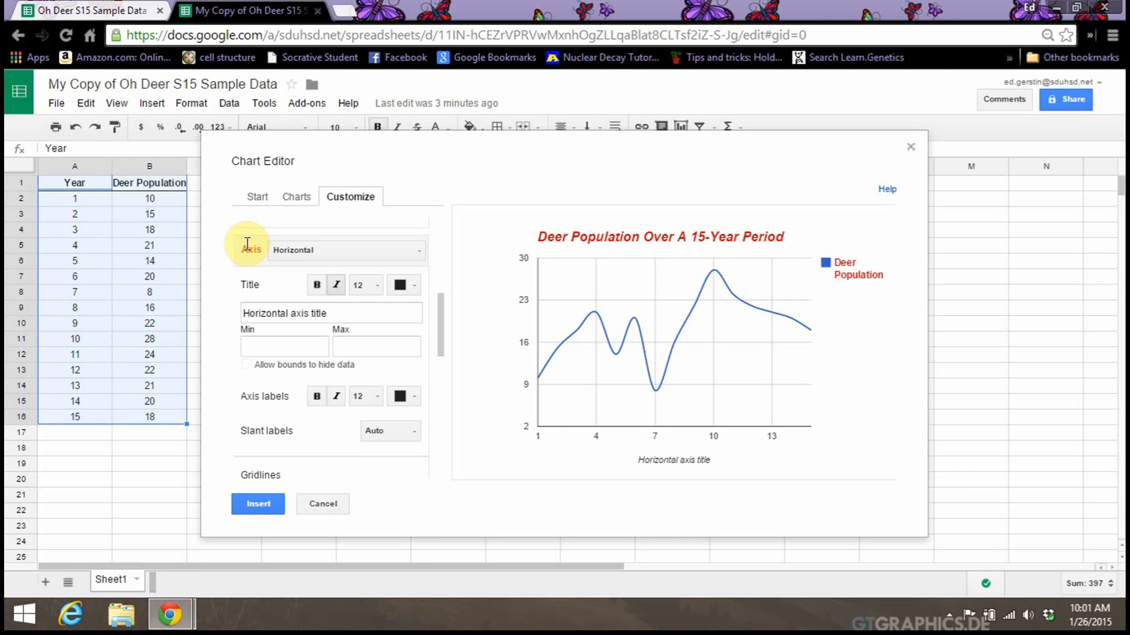
left_click(423, 255)
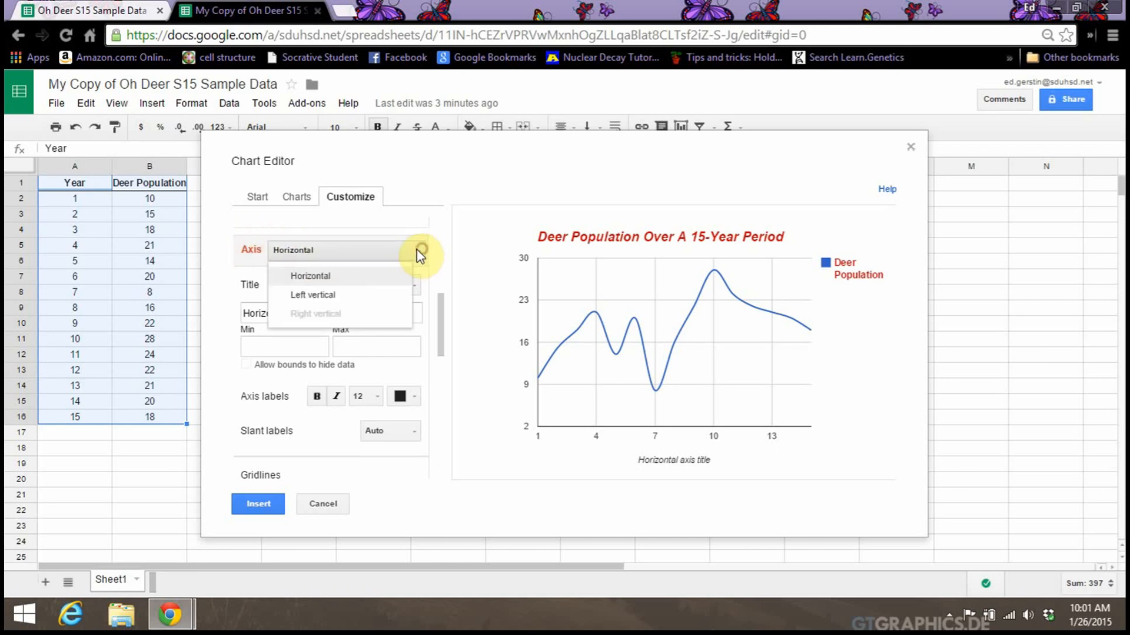
left_click(344, 285)
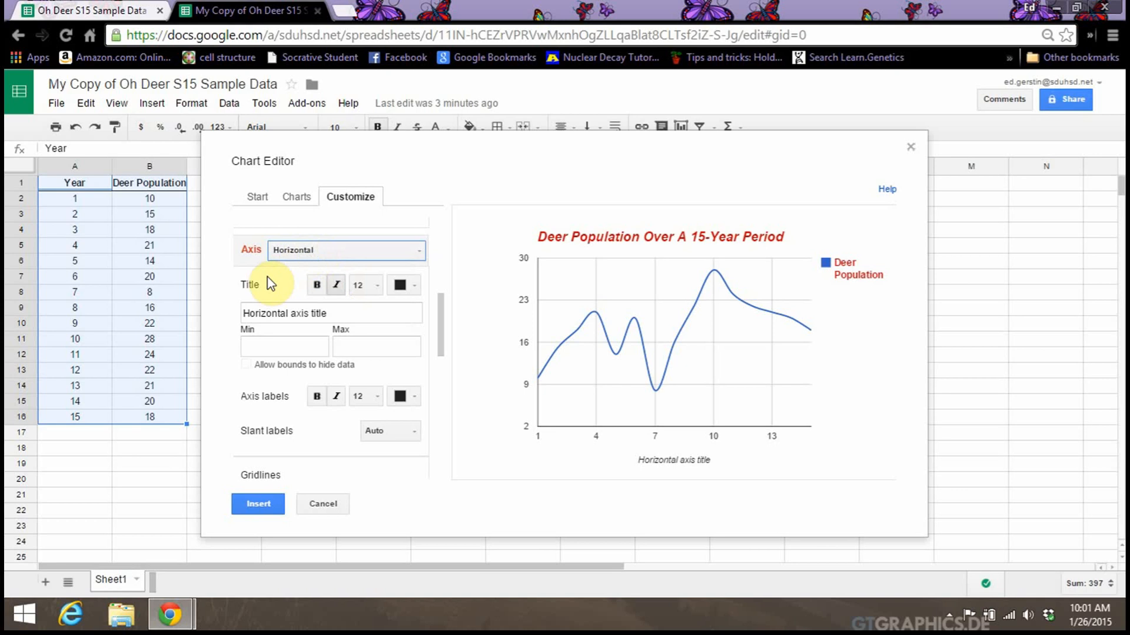
left_click(339, 314)
key("BackSpace")
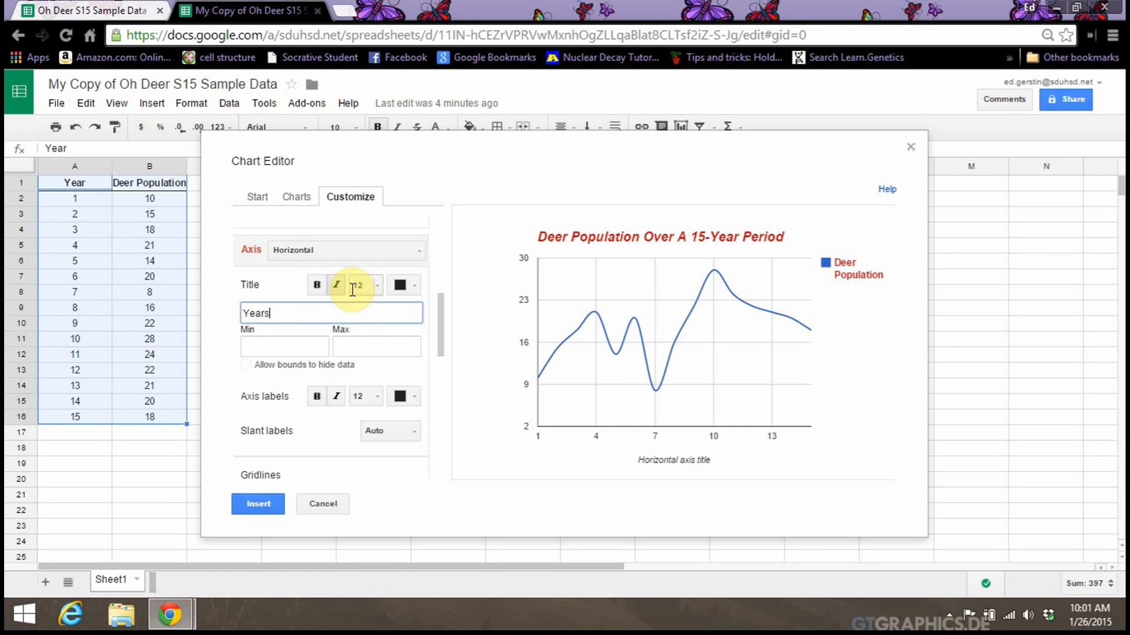
left_click(322, 422)
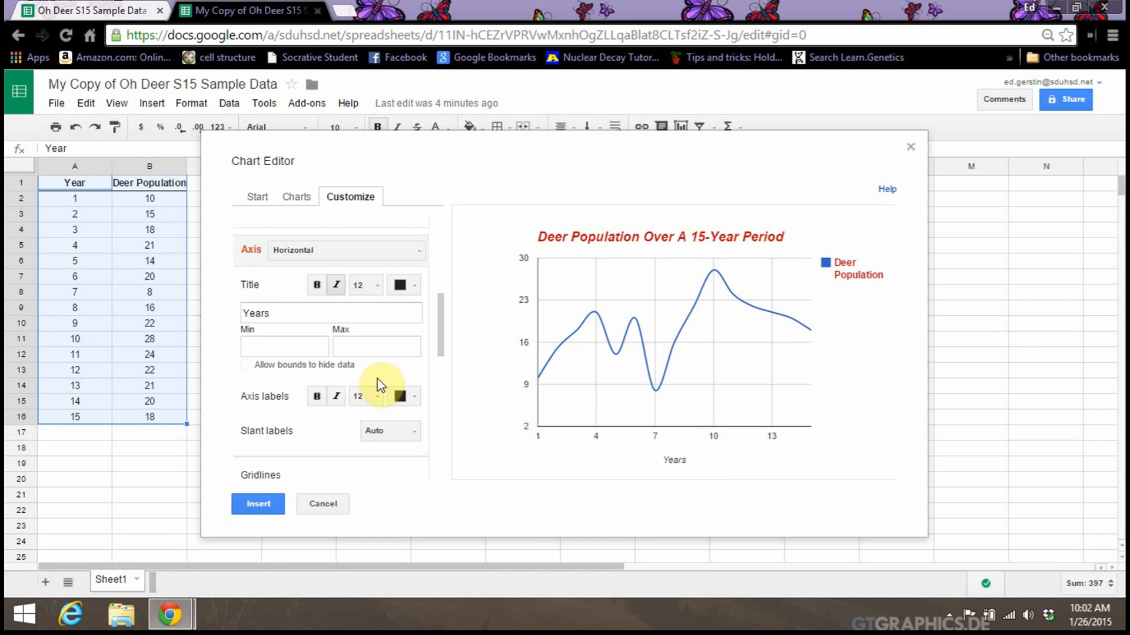
Set the horizontal axis range from 0 to 15 and turn off allowing bounds to hide data.
left_click(301, 347)
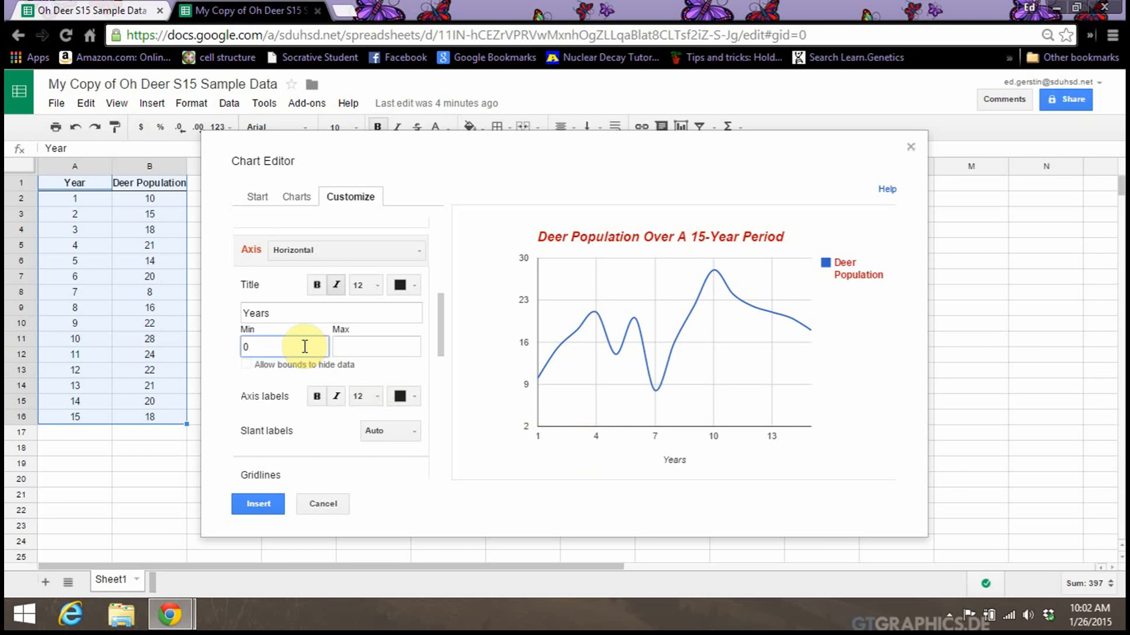
left_click(381, 366)
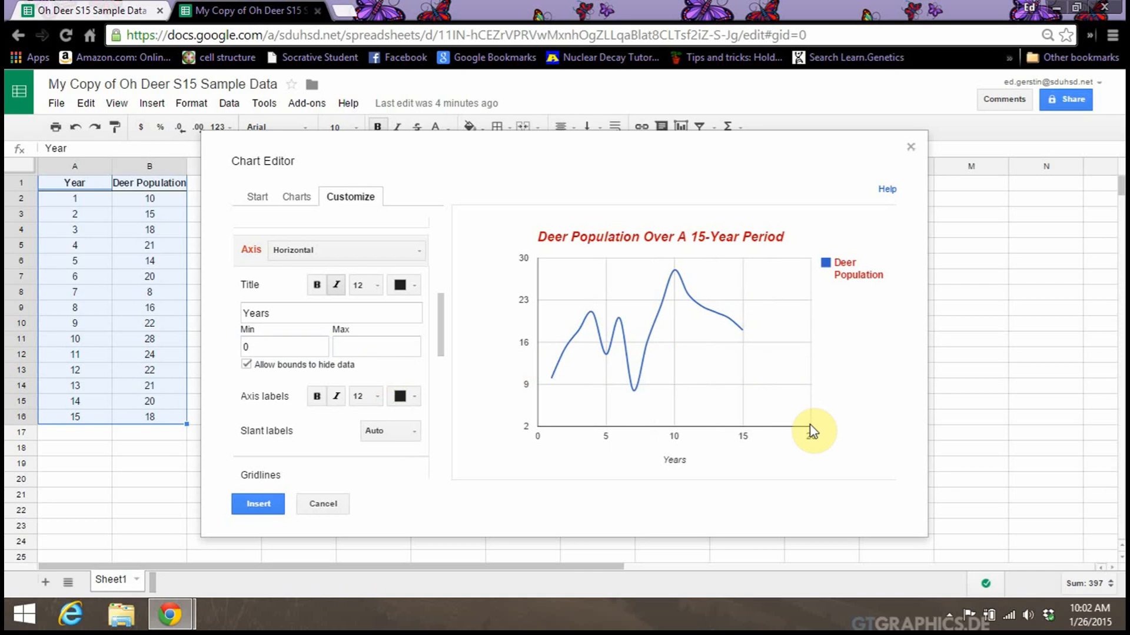
left_click(376, 347)
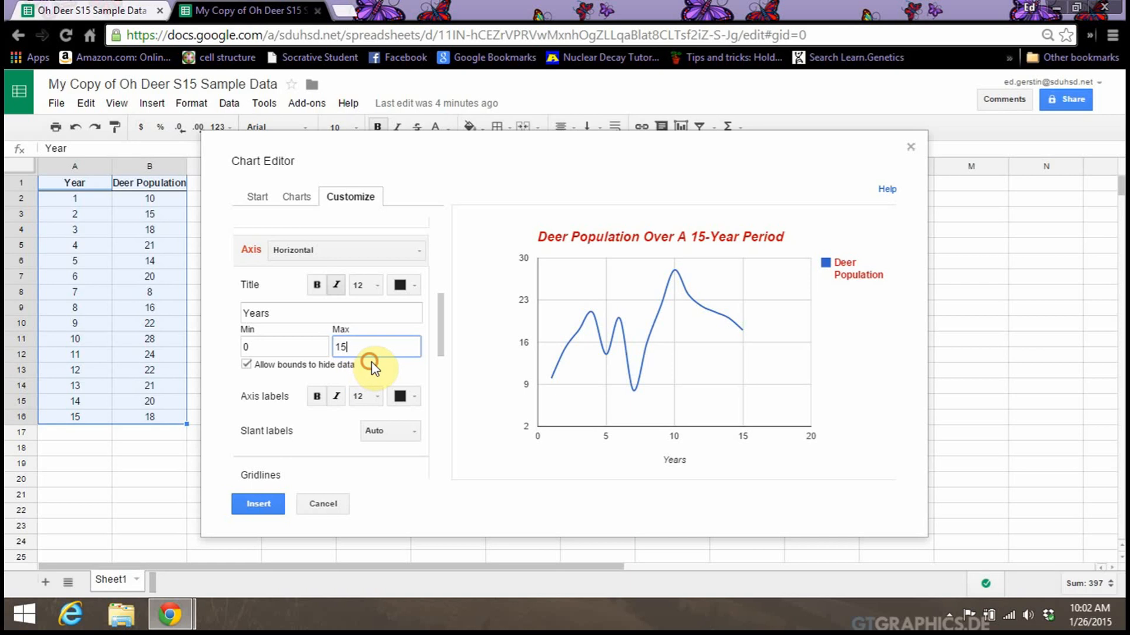
left_click(371, 364)
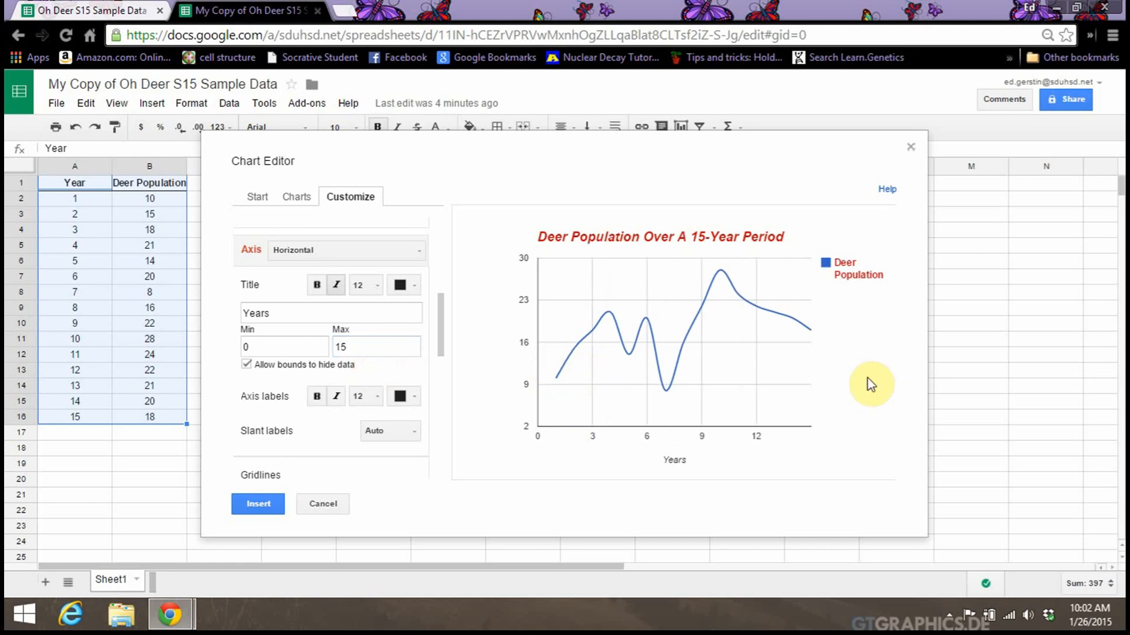
left_click(275, 367)
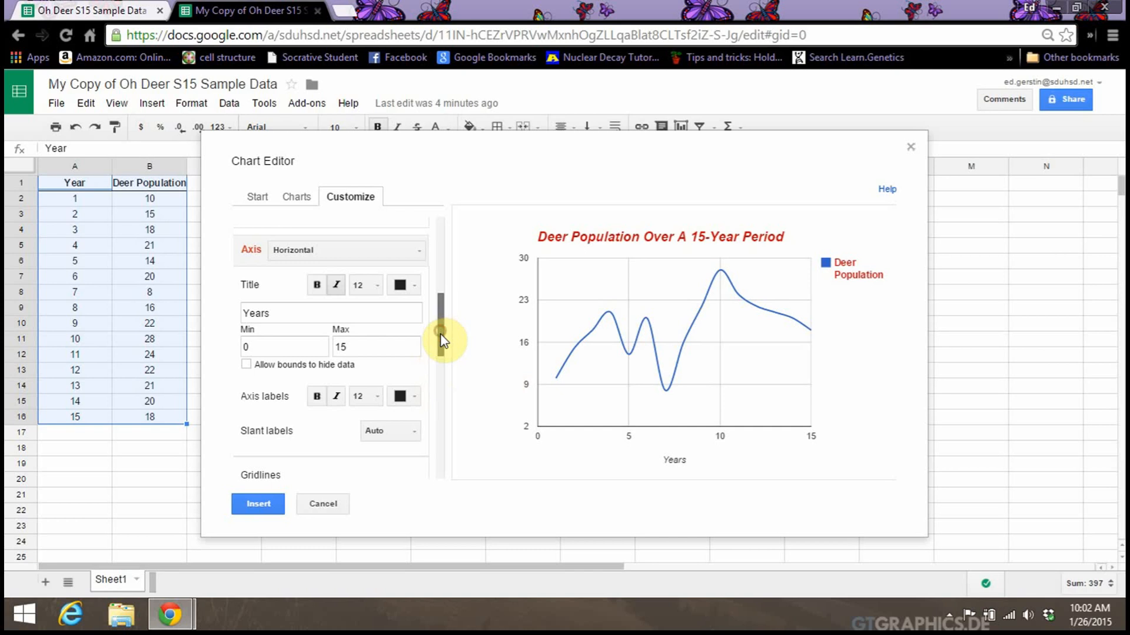
Try 2 and Auto for the horizontal axis major gridlines, and set the count back to 5.
left_click_drag(442, 340, 441, 350)
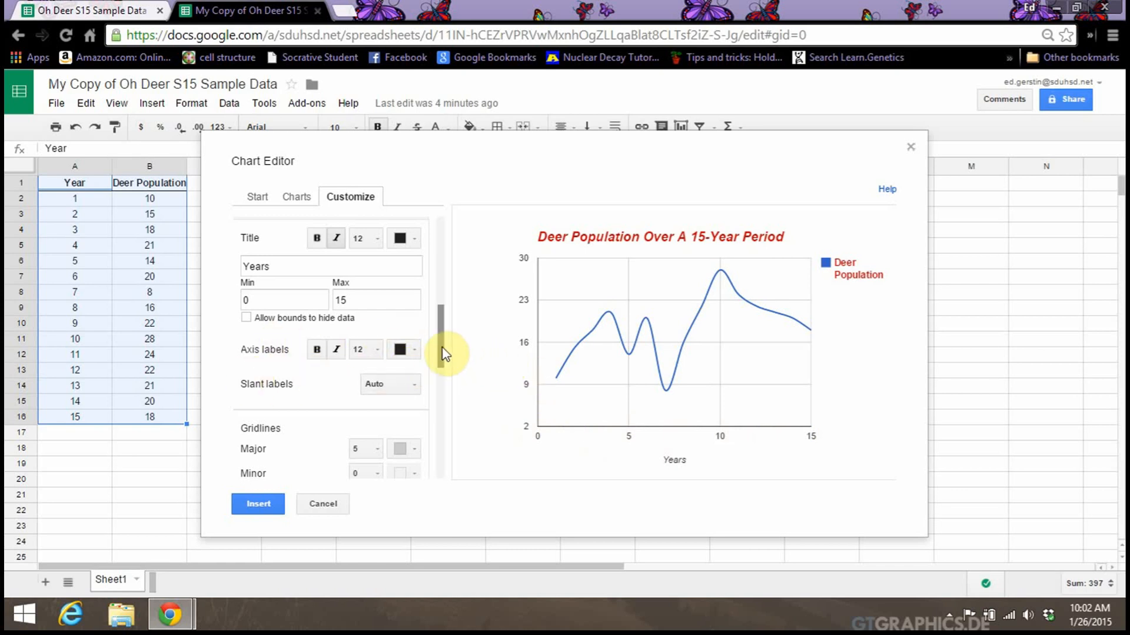
left_click_drag(443, 353, 444, 380)
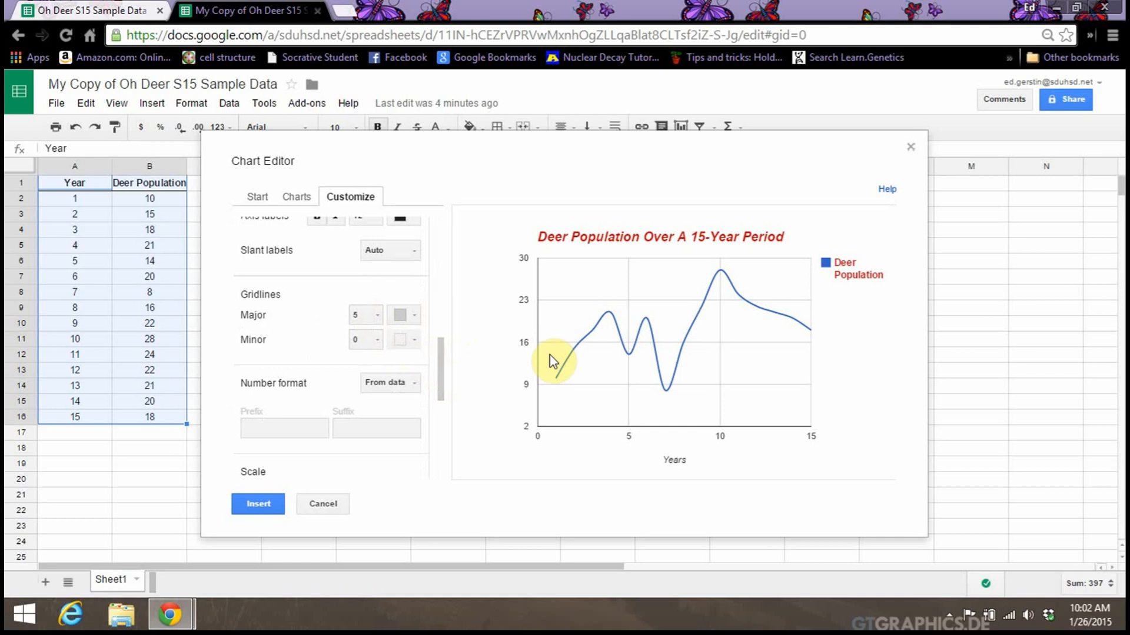
left_click(379, 322)
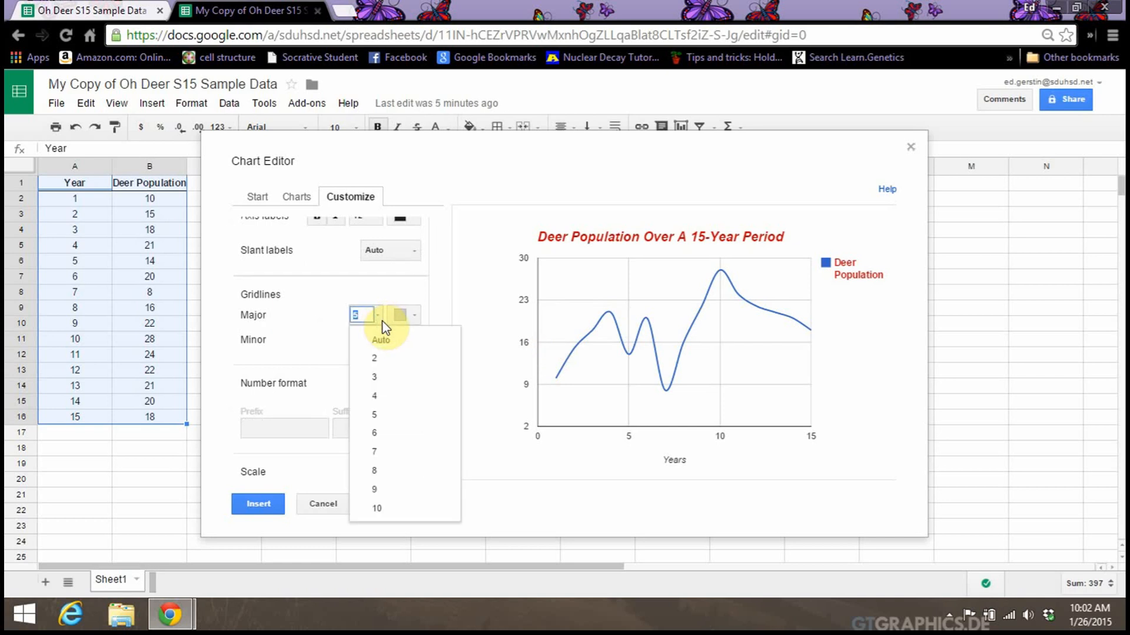
left_click(380, 360)
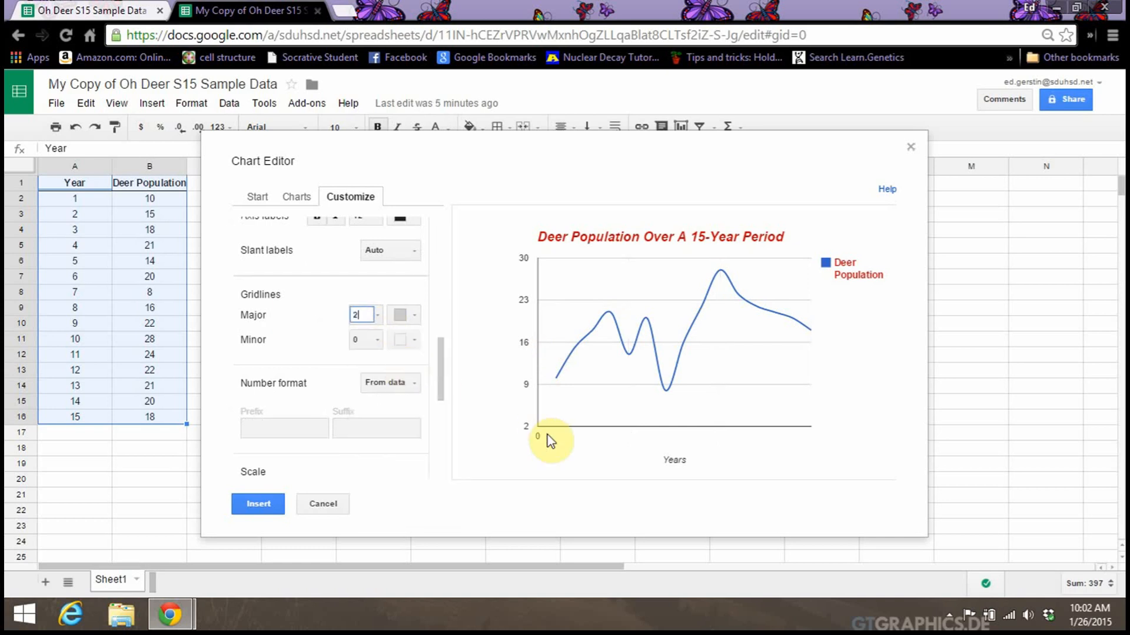
left_click(376, 315)
left_click(380, 338)
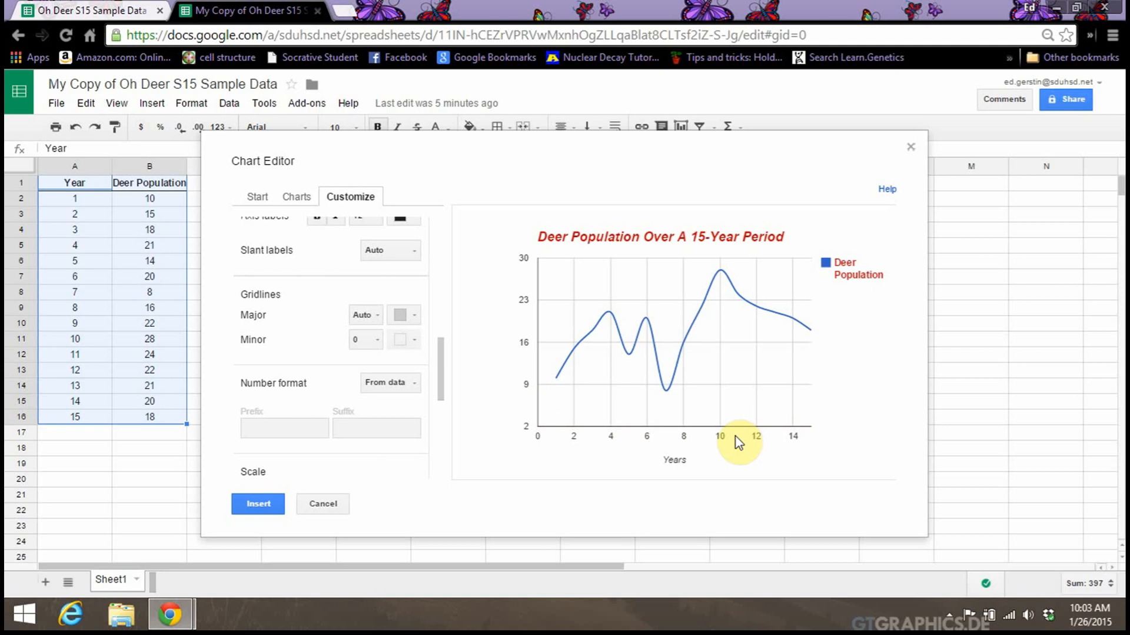
left_click(377, 316)
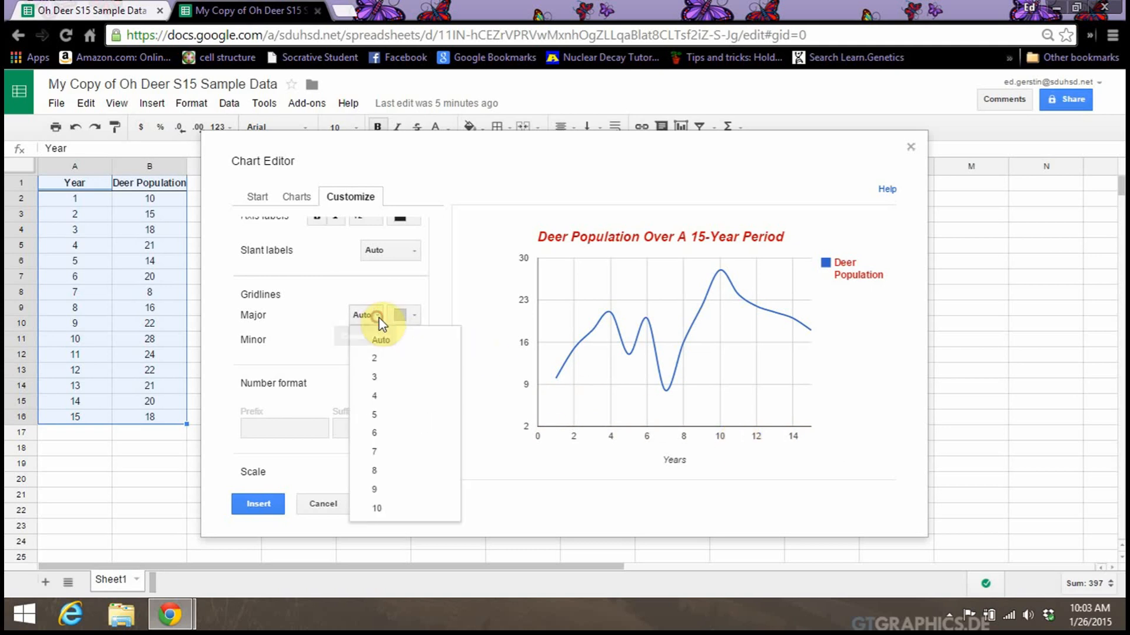
left_click(385, 413)
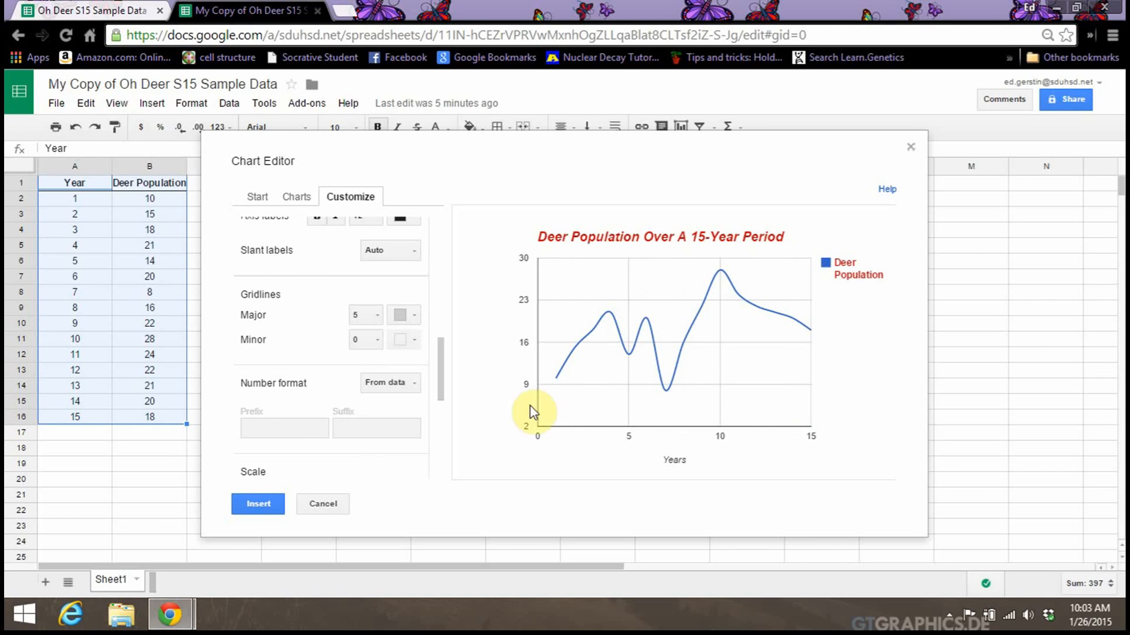
Title the left vertical axis "Number of Deer" and set its minimum to 0.
left_click(441, 364)
left_click_drag(441, 365, 439, 383)
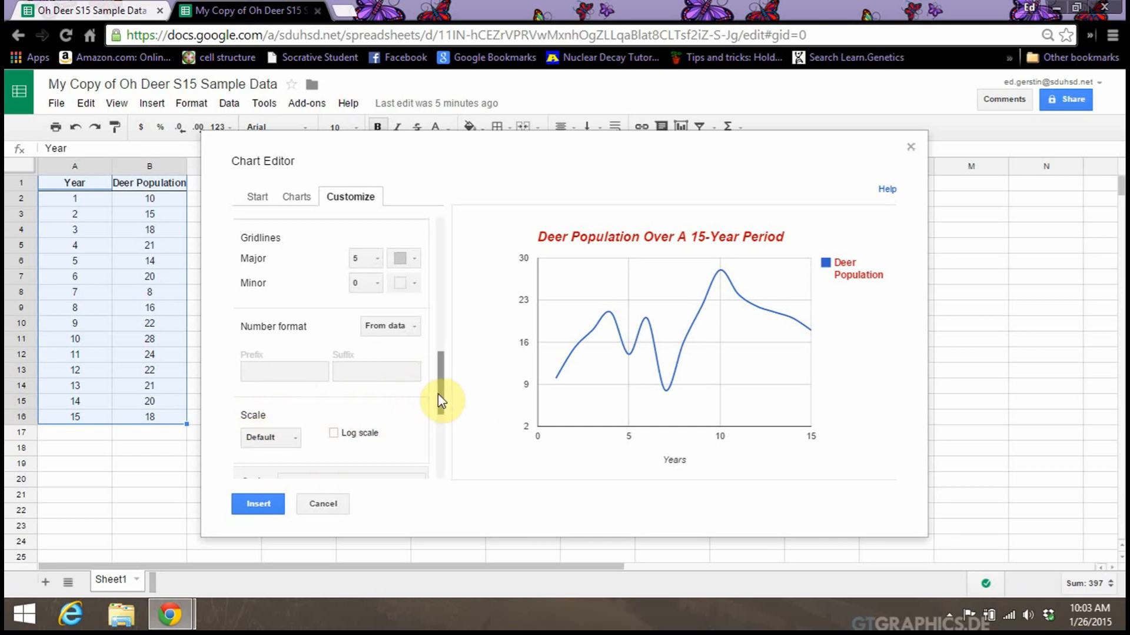
left_click_drag(441, 396, 440, 333)
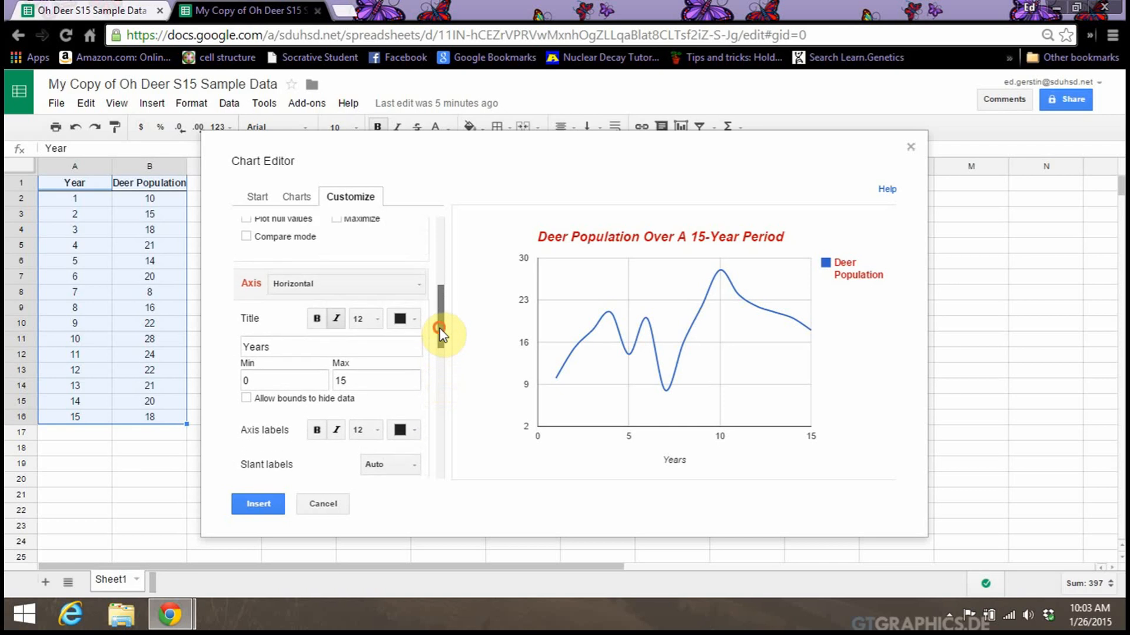
left_click(411, 283)
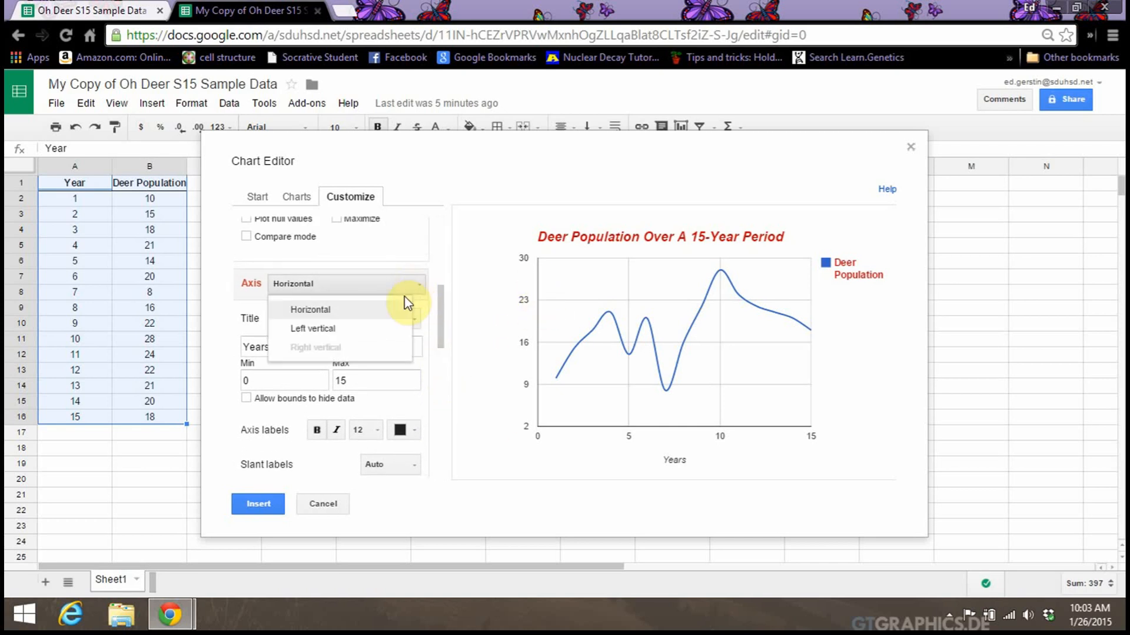
left_click(377, 329)
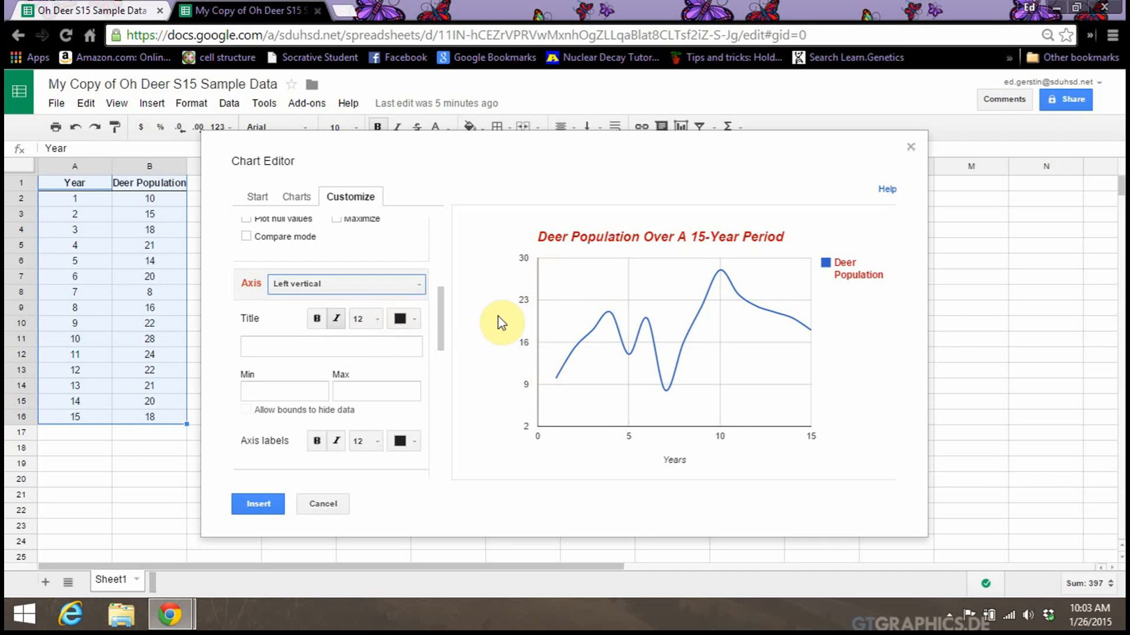
left_click(388, 345)
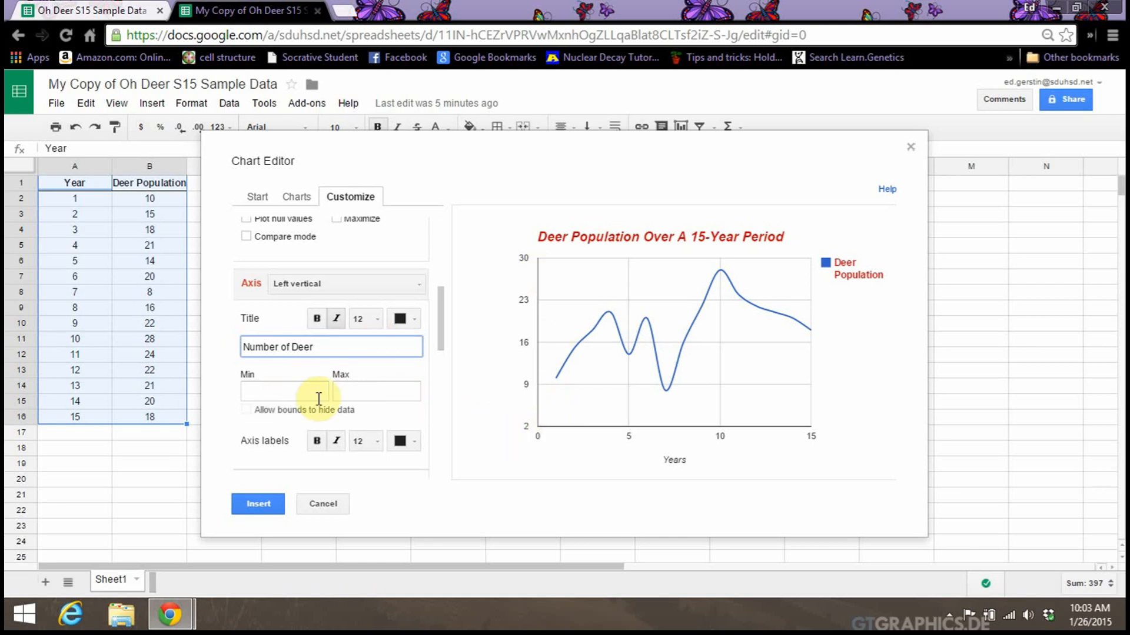
left_click(294, 392)
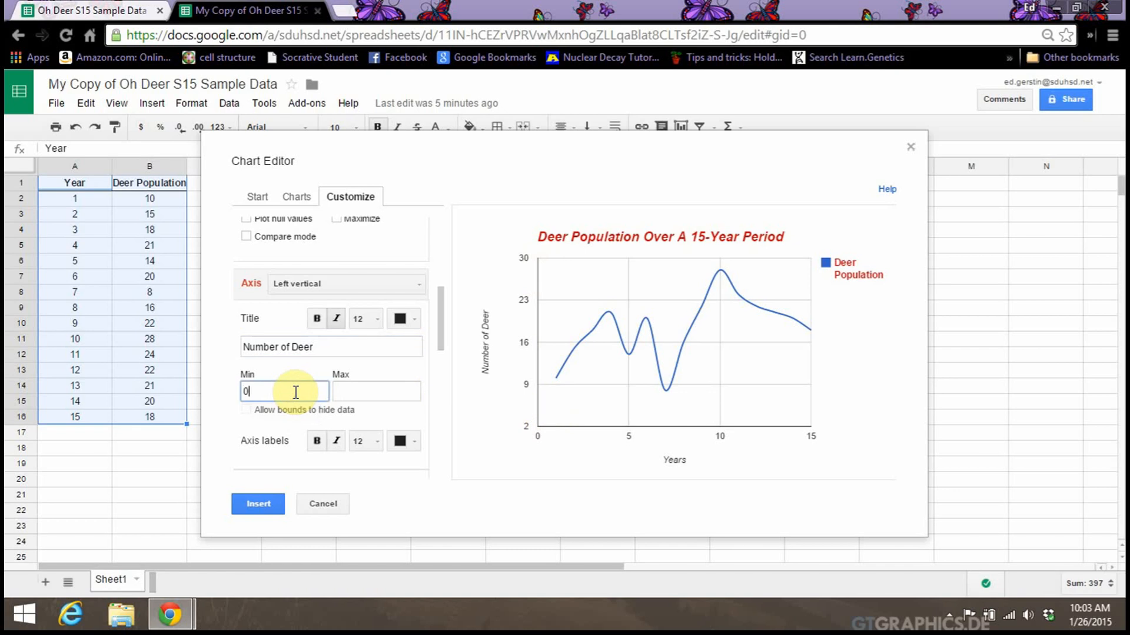
key("Tab")
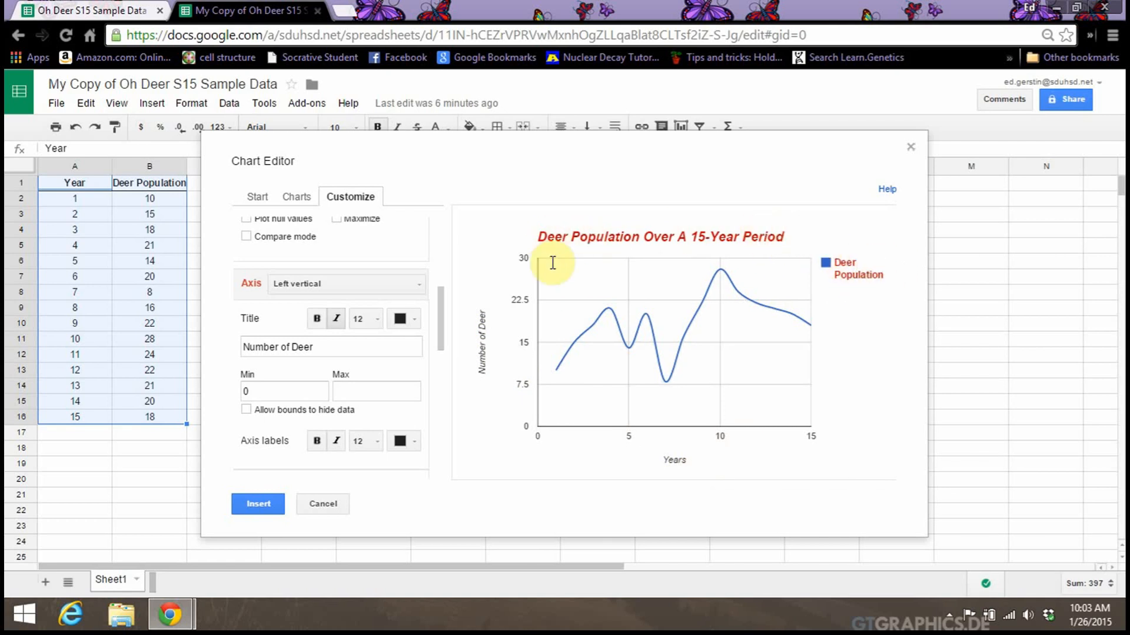
Set the color of the Deer Population series to red.
left_click_drag(439, 314, 434, 344)
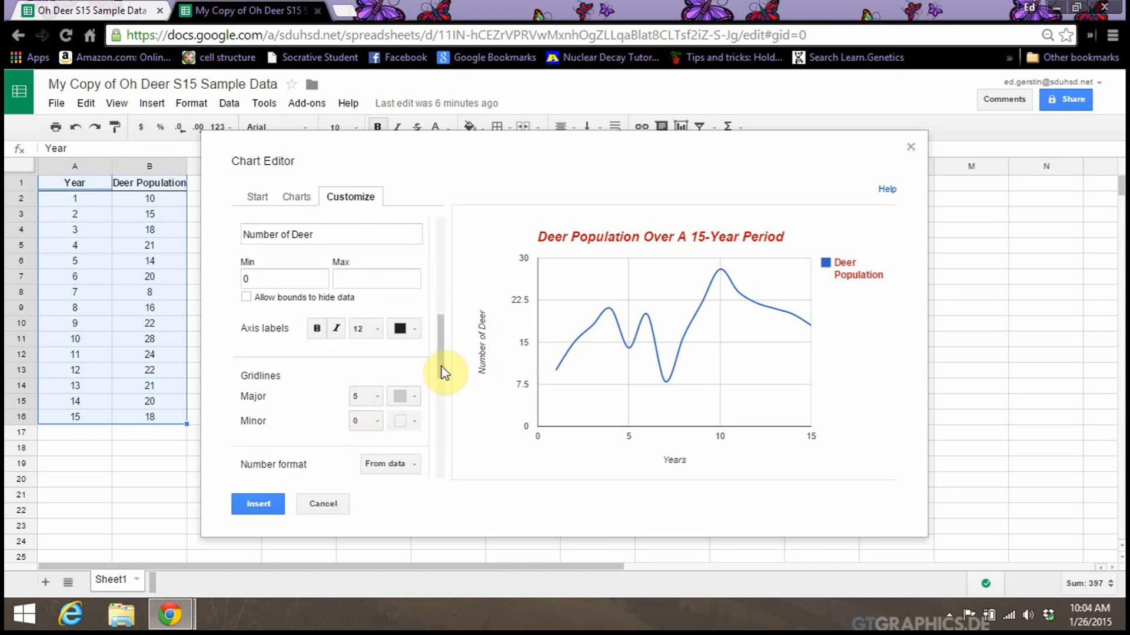
scroll(442, 366, "down", 1)
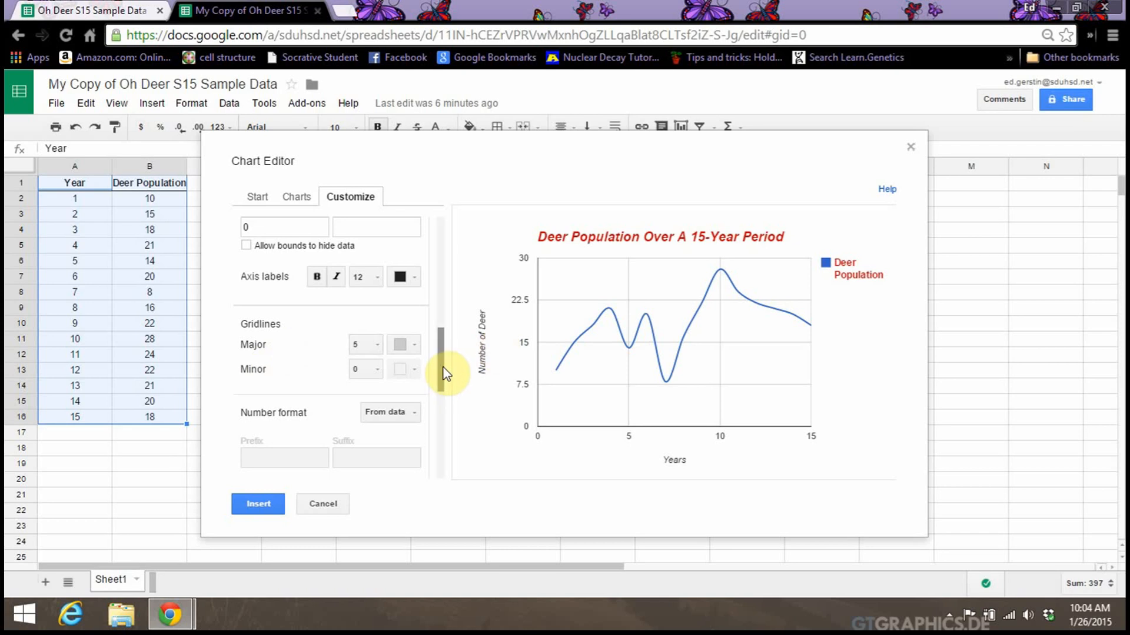
left_click_drag(443, 369, 441, 447)
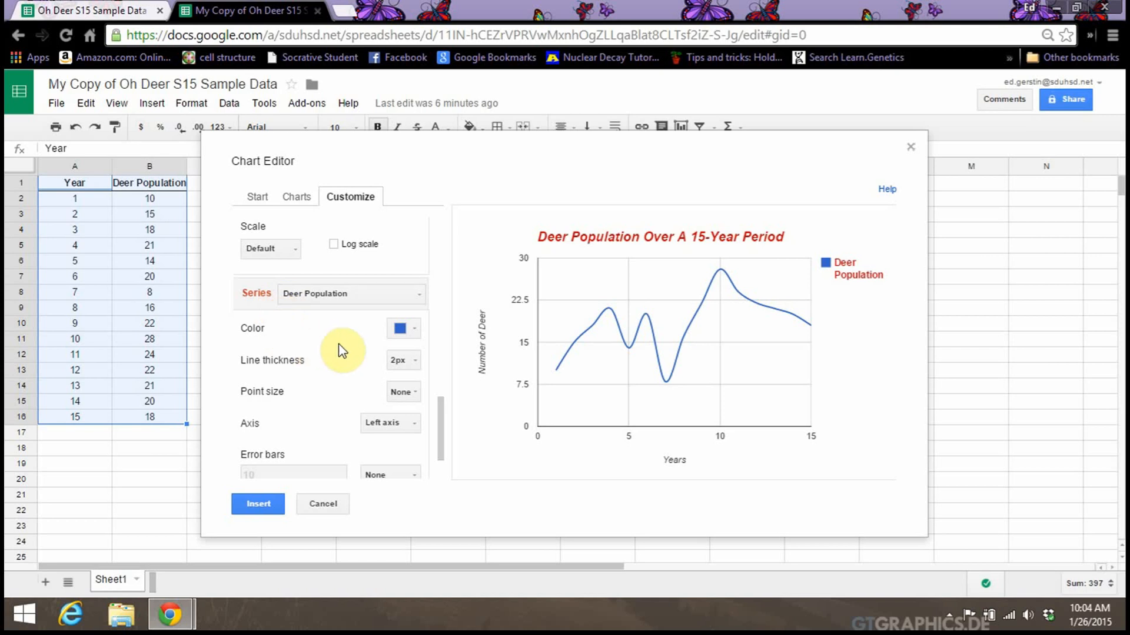
left_click(417, 295)
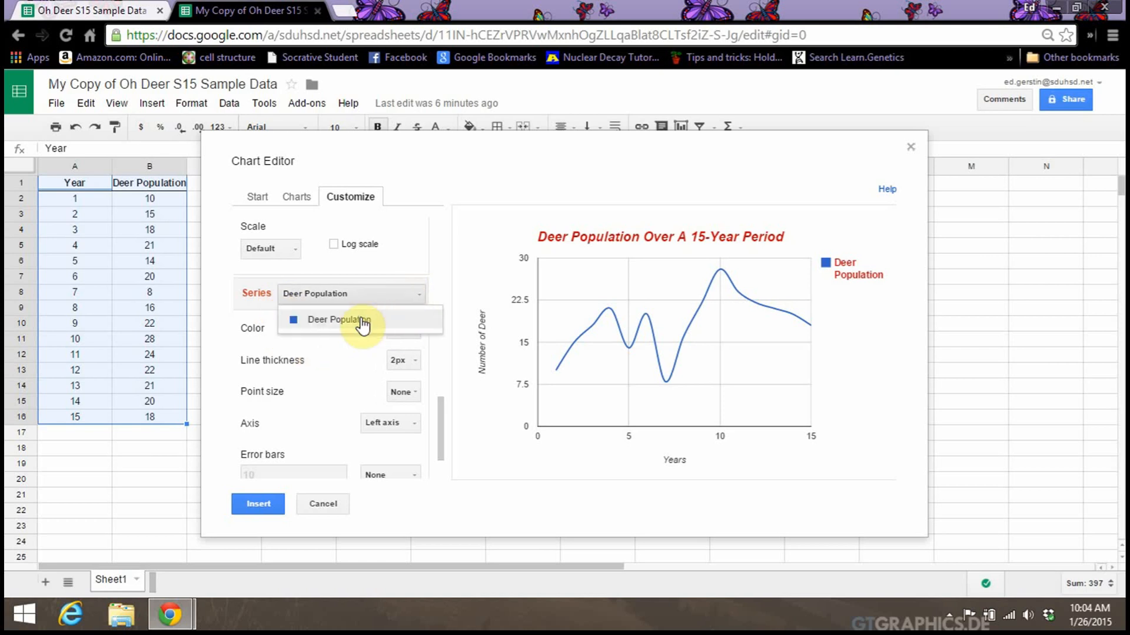
left_click(421, 298)
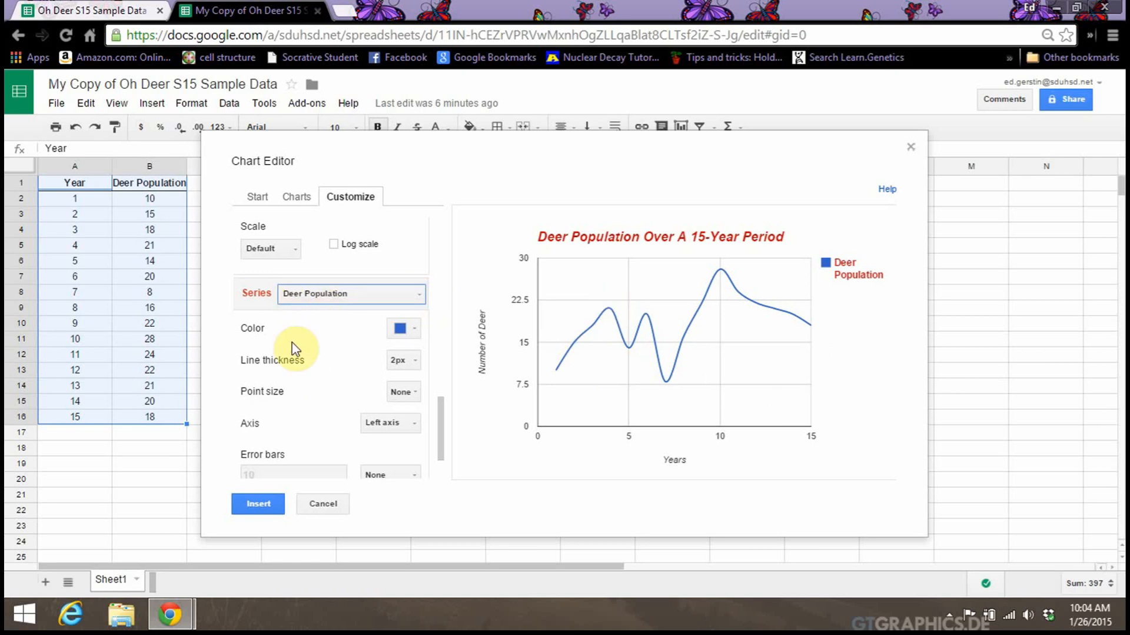
left_click(402, 330)
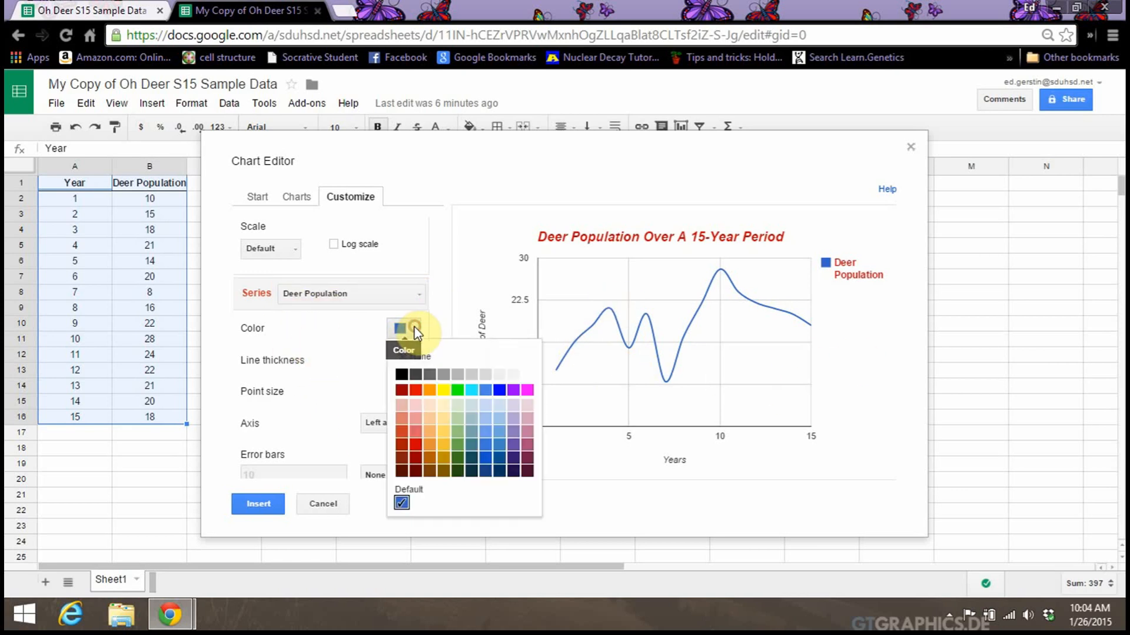
left_click(415, 447)
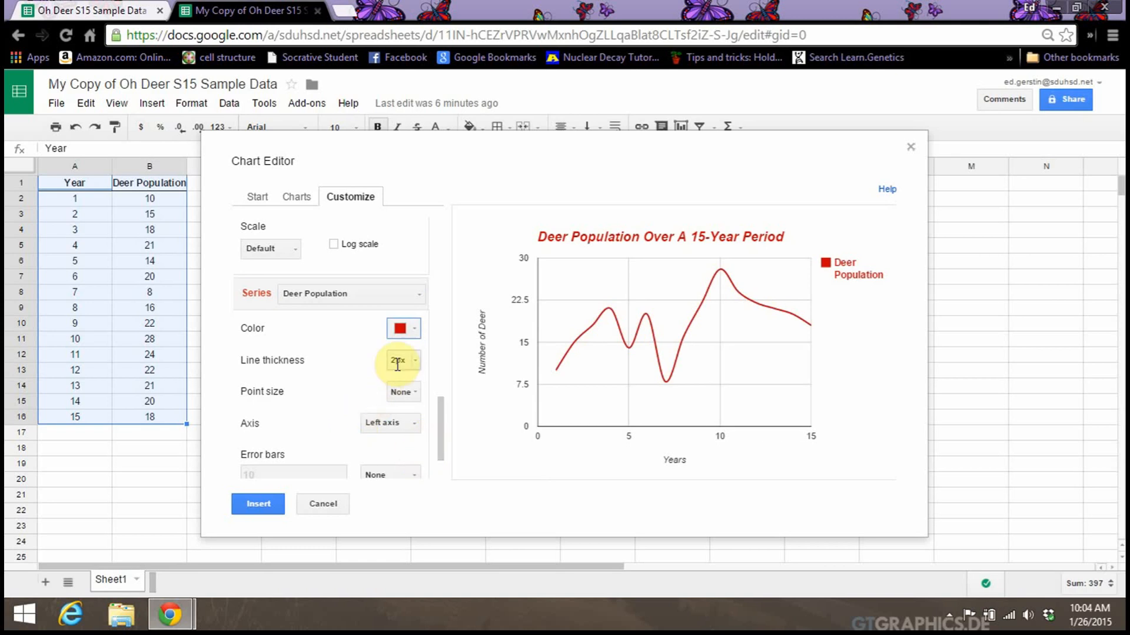
Try a 4px line thickness for the Deer Population series and return it to 2px.
left_click(417, 363)
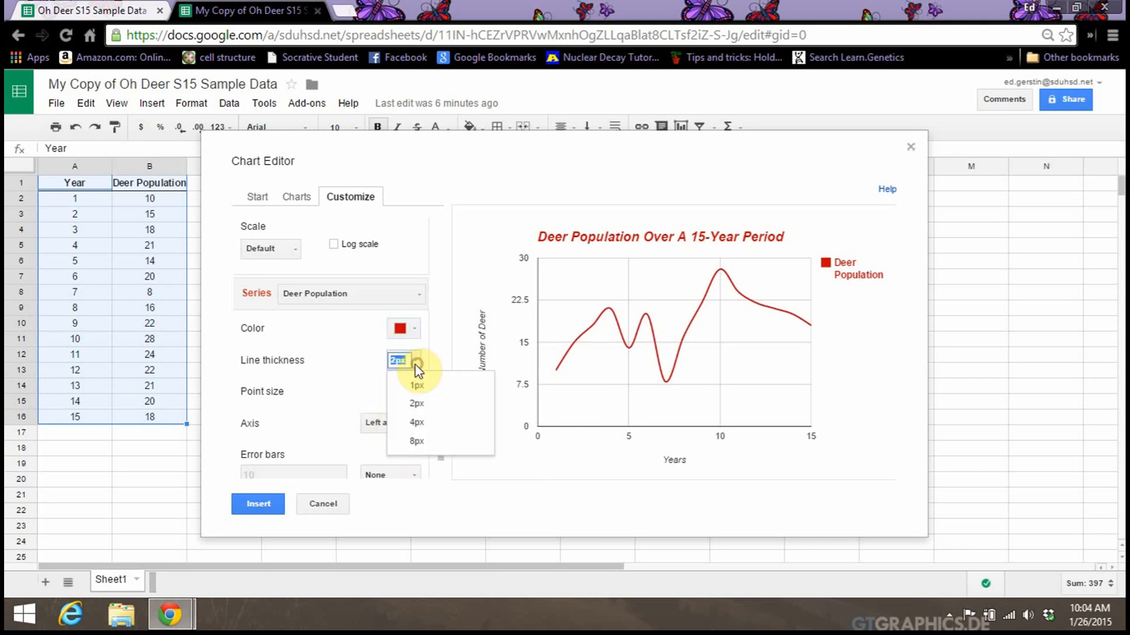
left_click(415, 425)
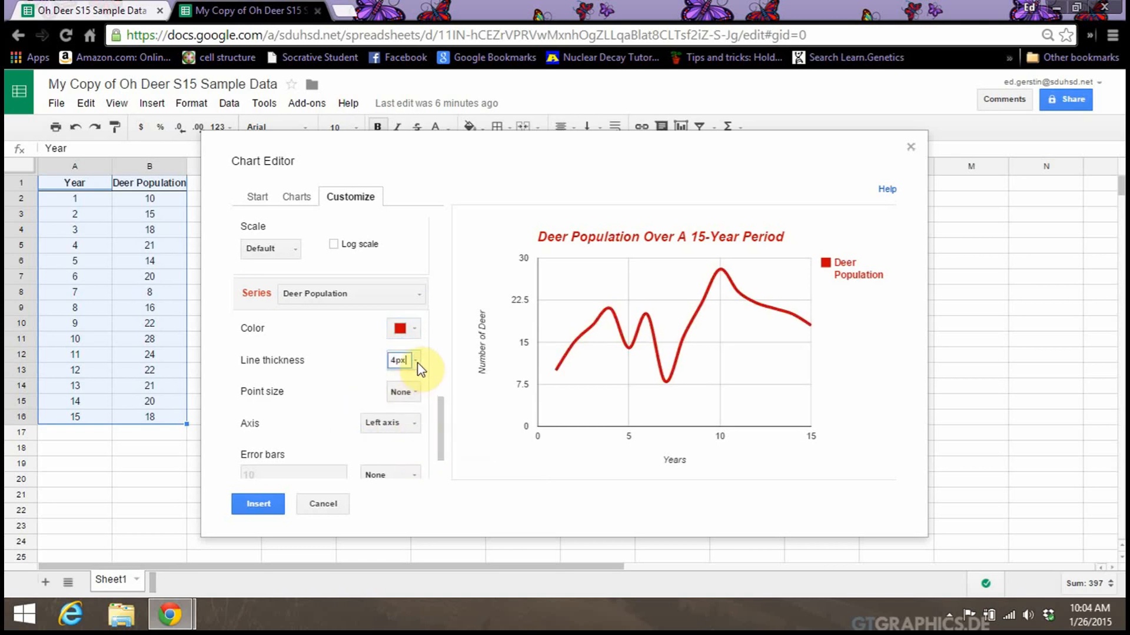
left_click(416, 361)
left_click(418, 404)
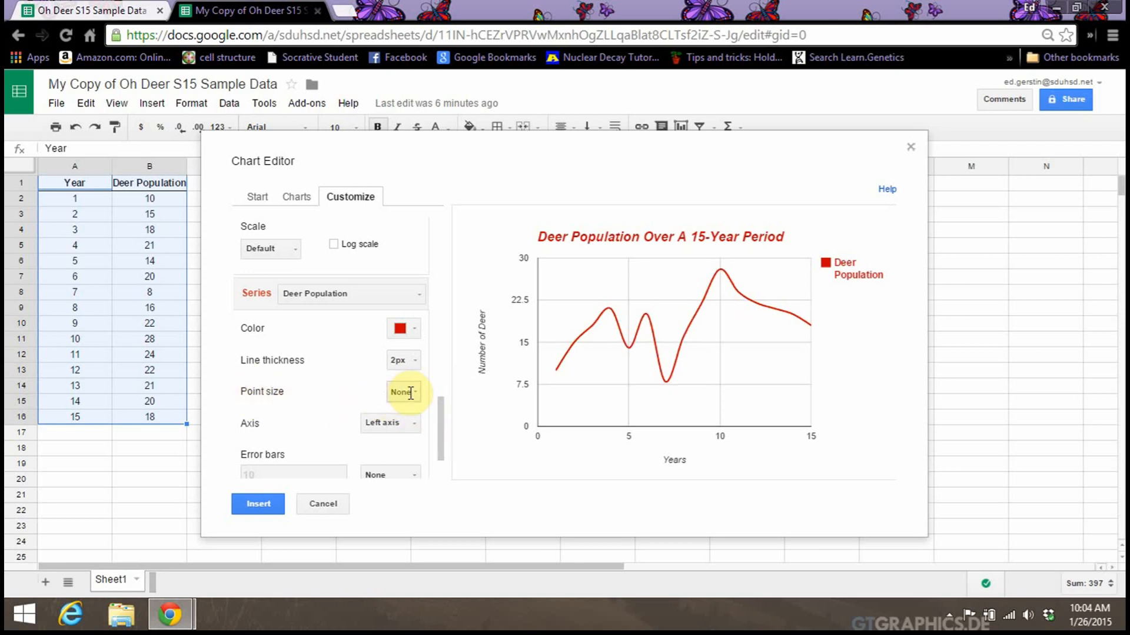
Try a 2px point size for the Deer Population series and settle on 7px.
left_click(415, 391)
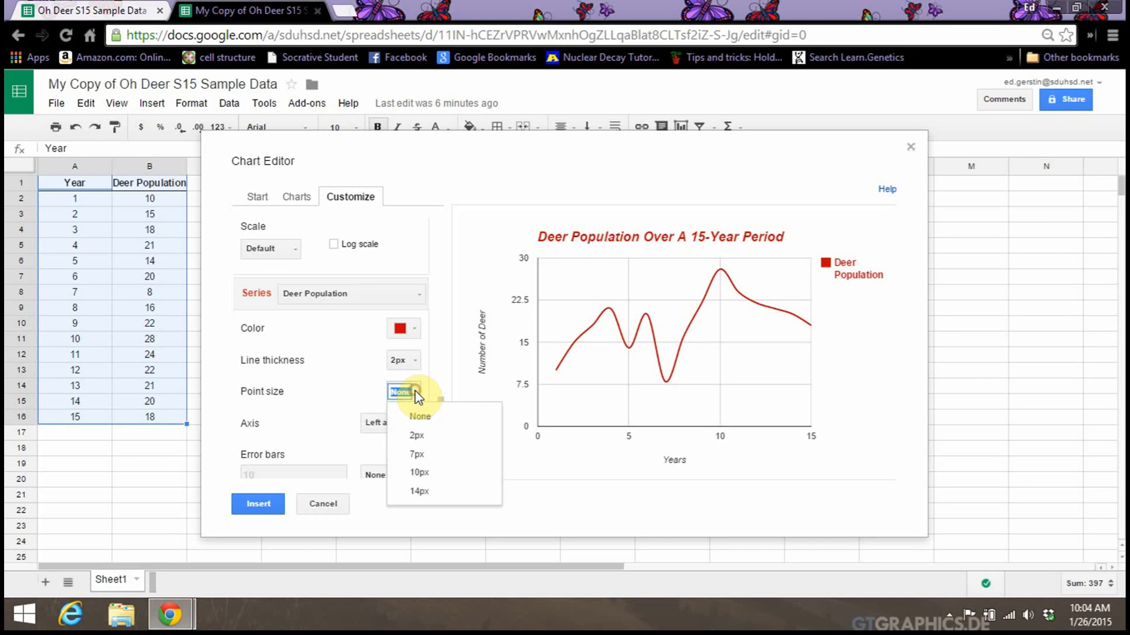
left_click(438, 437)
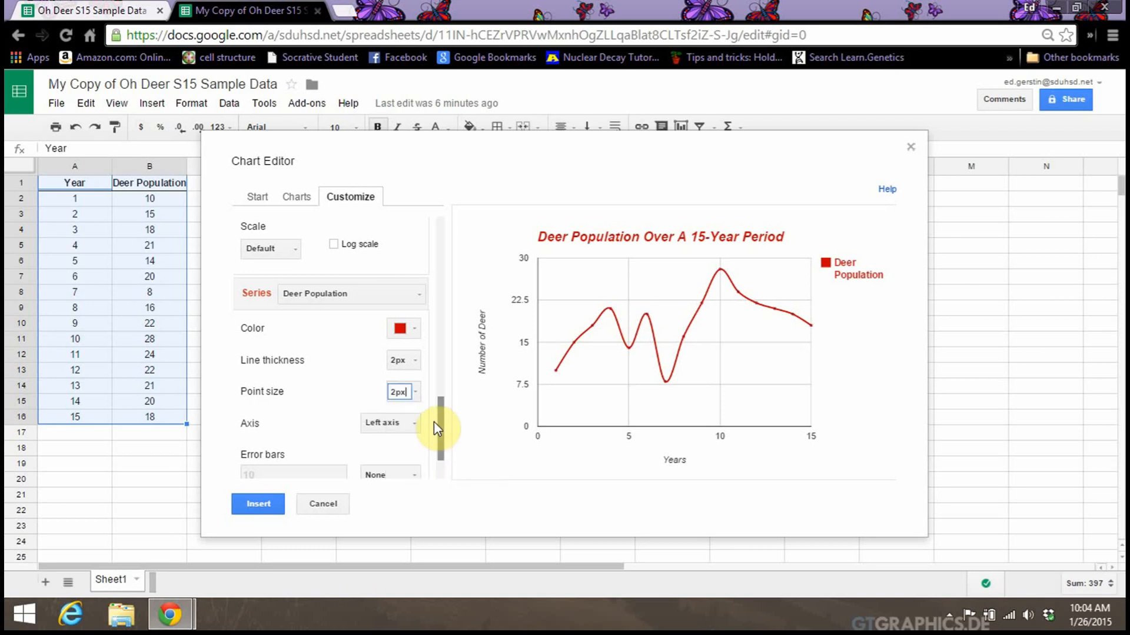
left_click(414, 393)
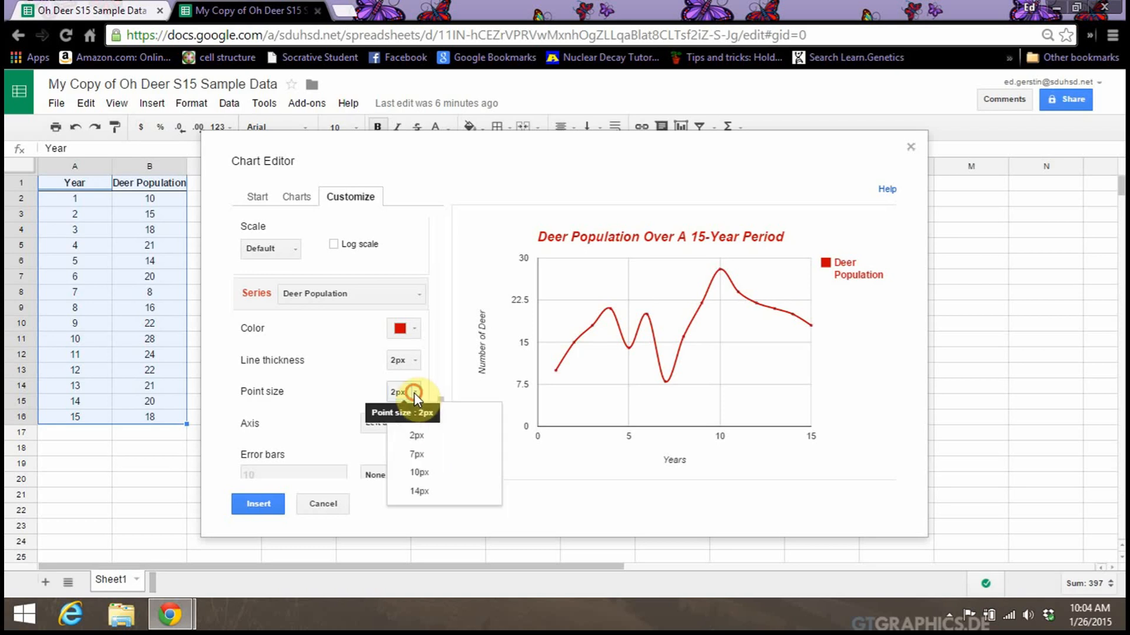
left_click(417, 456)
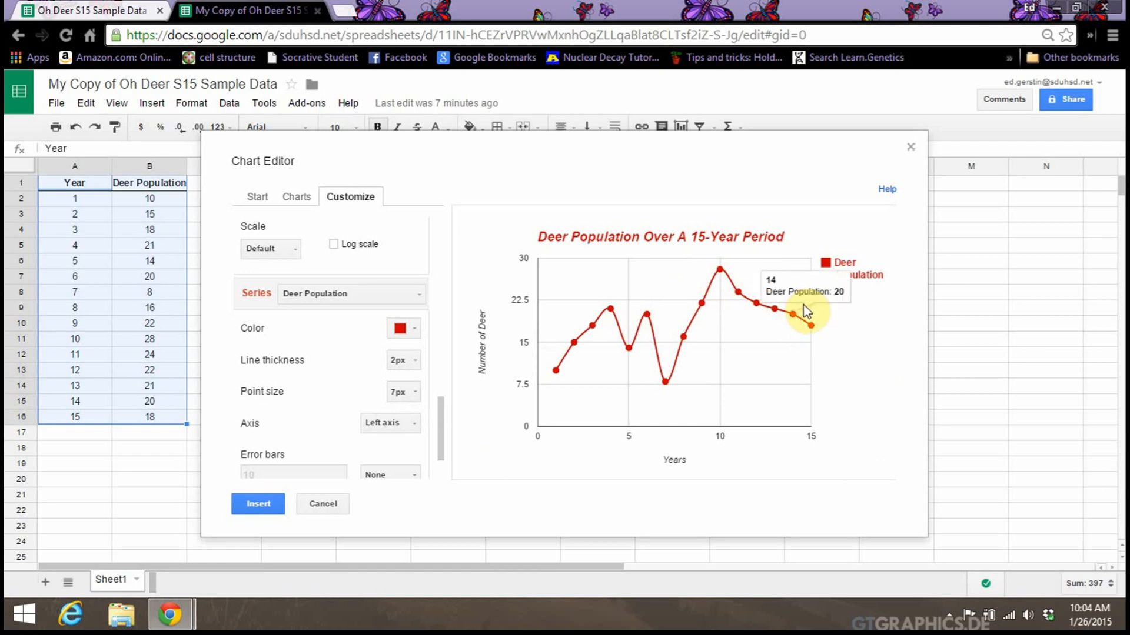
Insert the finished chart into the sheet and move it clear of the data, over columns D to J.
left_click_drag(442, 419, 443, 433)
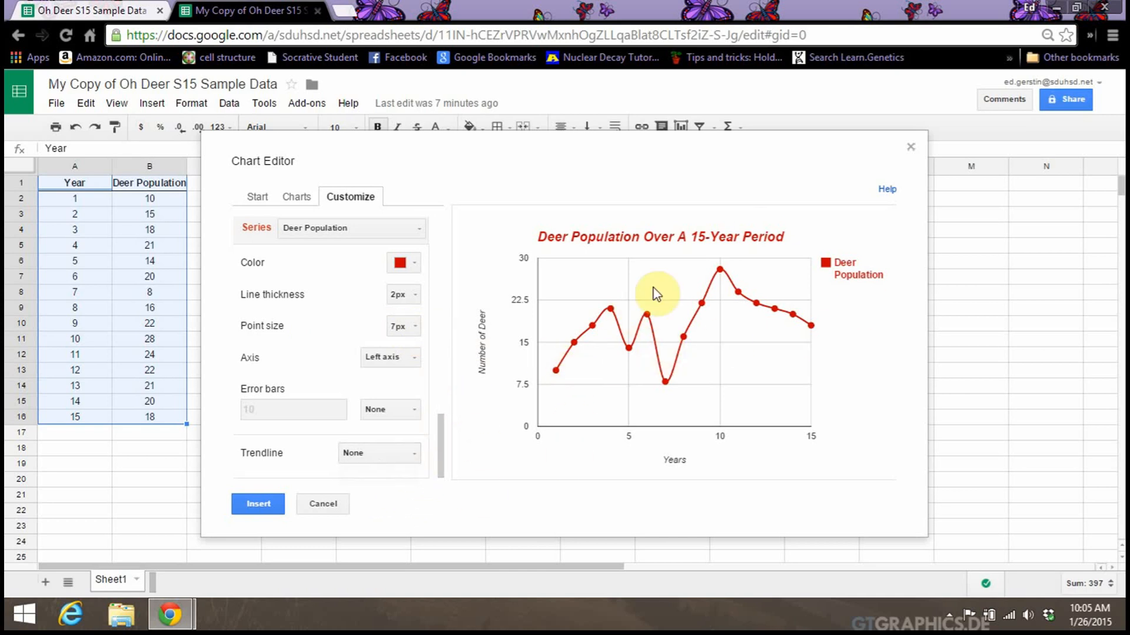
left_click(255, 503)
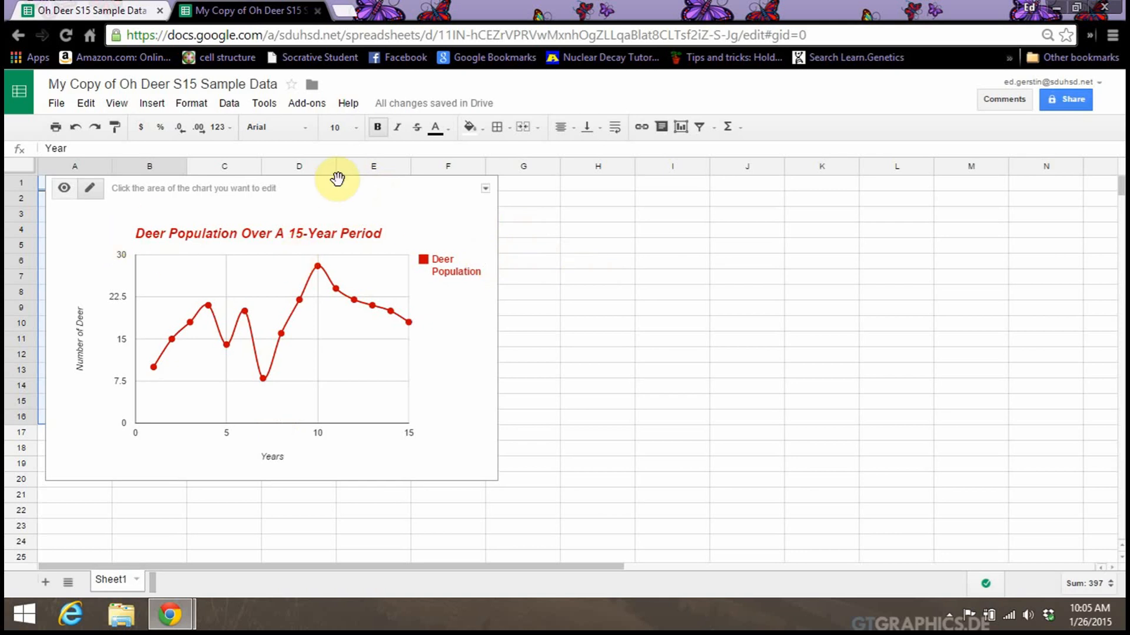
left_click_drag(323, 198, 585, 227)
left_click(818, 291)
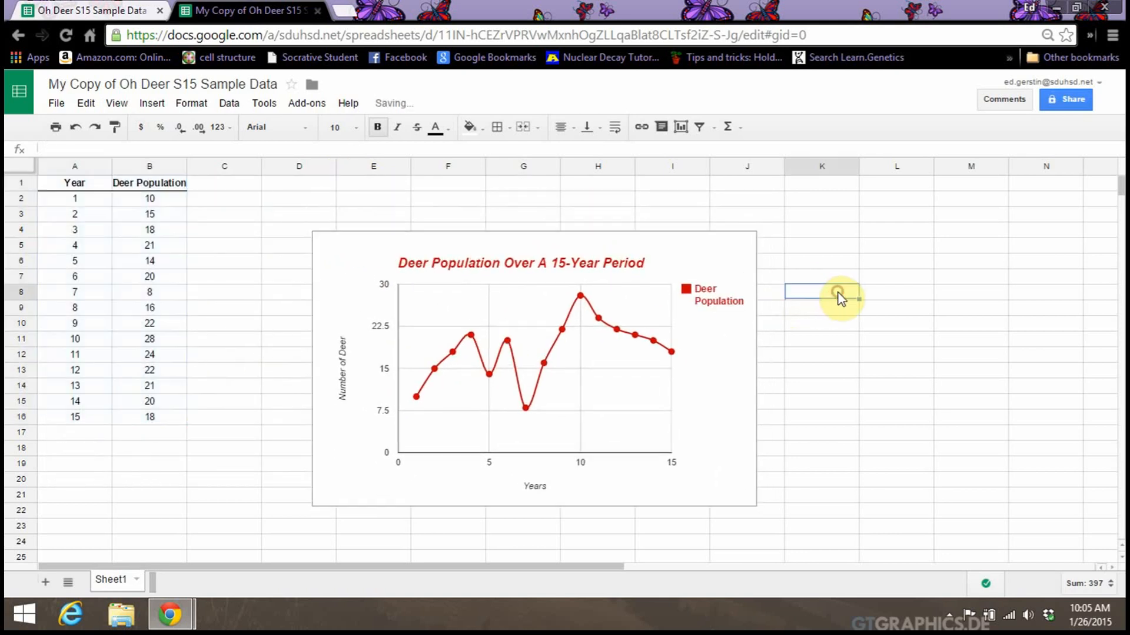